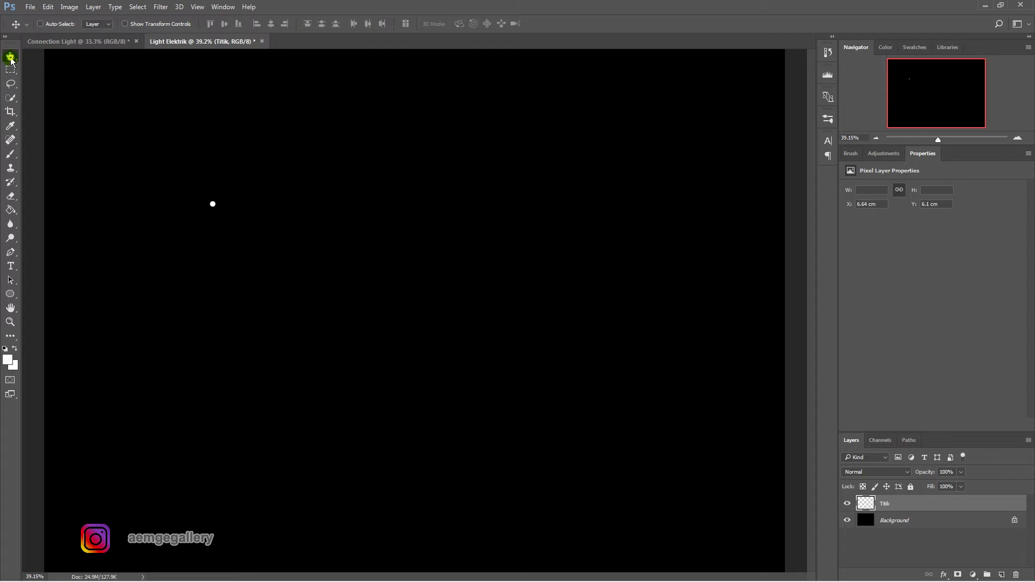
# - Duplicate the white dot on the Titik layer into 15 dots scattered across the middle of the canvas, and clear the selection
pyautogui.keyDown('ctrl'); pyautogui.click(865, 504); pyautogui.keyUp('ctrl')
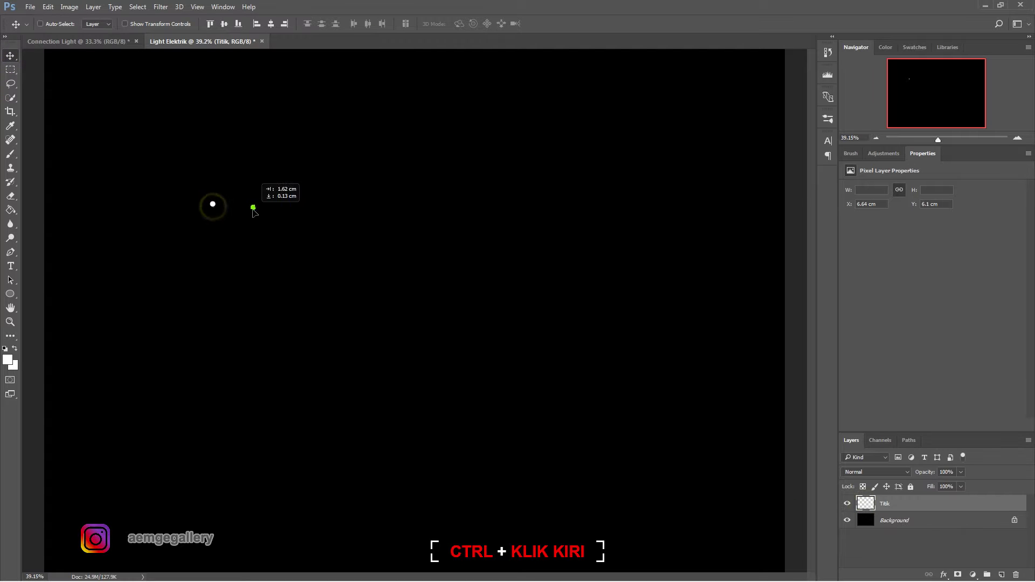
pyautogui.moveTo(274, 239); pyautogui.dragTo(475, 232)
pyautogui.moveTo(938, 140)
pyautogui.mouseDown()
pyautogui.moveTo(924, 138)
pyautogui.moveTo(934, 140)
pyautogui.mouseUp()
pyautogui.moveTo(473, 282); pyautogui.dragTo(470, 316)
pyautogui.moveTo(458, 313); pyautogui.dragTo(408, 288)
pyautogui.moveTo(345, 356); pyautogui.dragTo(342, 355)
pyautogui.moveTo(342, 356); pyautogui.dragTo(443, 393)
pyautogui.moveTo(443, 393); pyautogui.dragTo(417, 343)
pyautogui.moveTo(417, 343); pyautogui.dragTo(601, 361)
pyautogui.moveTo(602, 361); pyautogui.dragTo(504, 339)
pyautogui.moveTo(505, 339); pyautogui.dragTo(256, 299)
pyautogui.moveTo(257, 299); pyautogui.dragTo(227, 251)
pyautogui.moveTo(228, 250); pyautogui.dragTo(442, 333)
pyautogui.moveTo(447, 327); pyautogui.dragTo(419, 305)
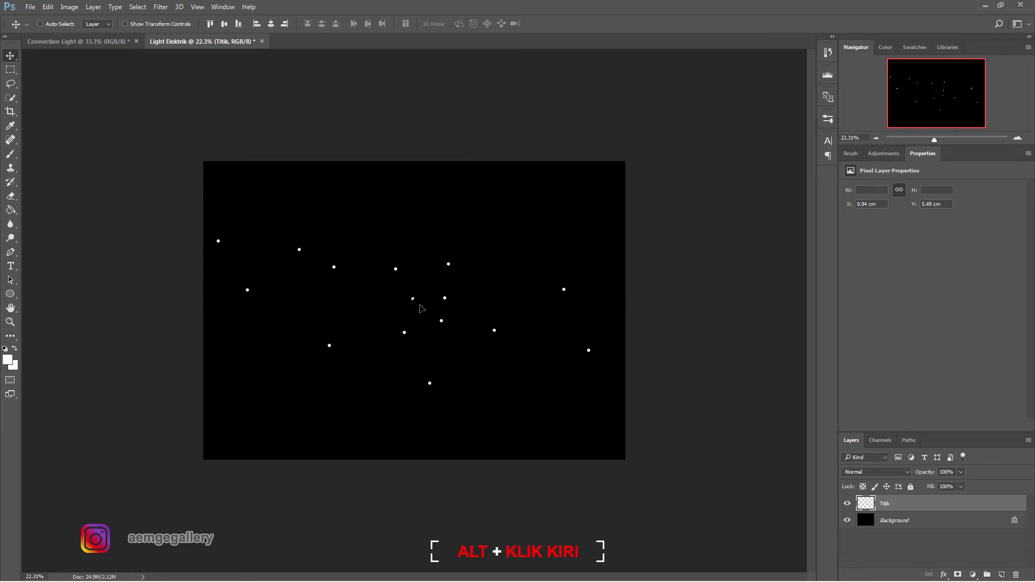
pyautogui.click(138, 7)
pyautogui.click(830, 480)
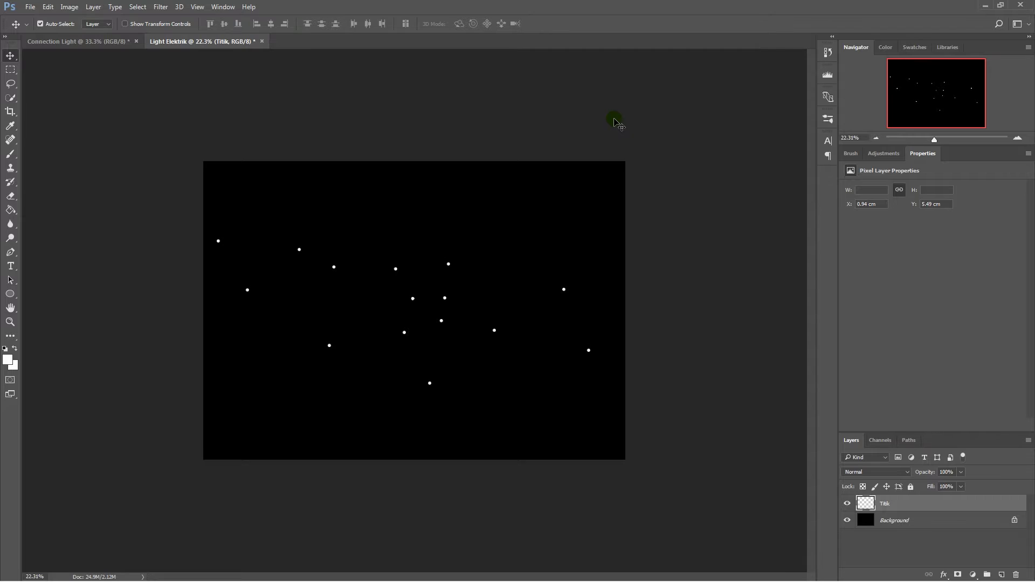
pyautogui.hotkey('ctrl', '0')
# - Connect the dots in the left half of the canvas with straight white lines of 4 px weight
pyautogui.click(13, 255)
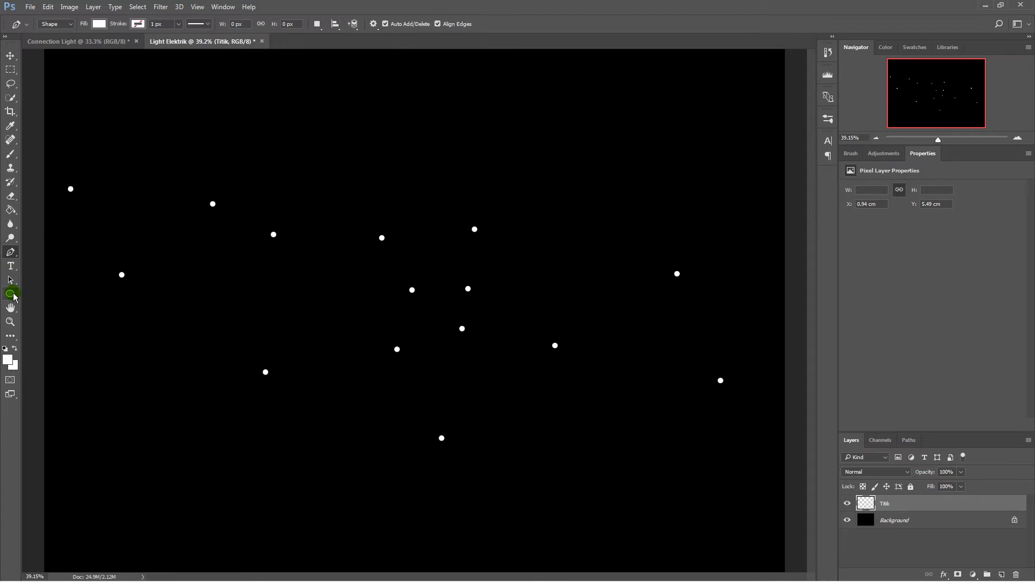
pyautogui.click(14, 297)
pyautogui.click(46, 335)
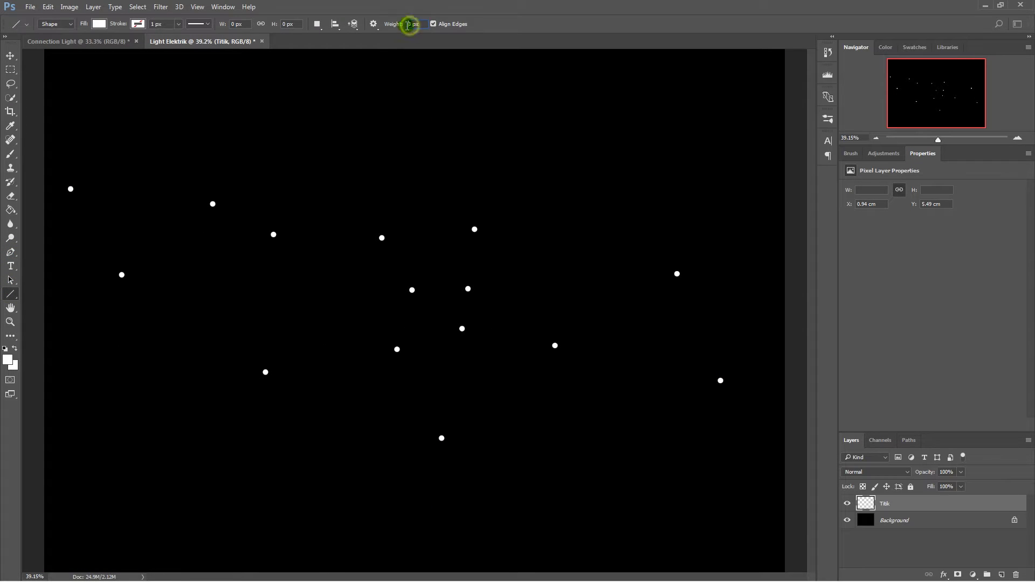
pyautogui.click(11, 55)
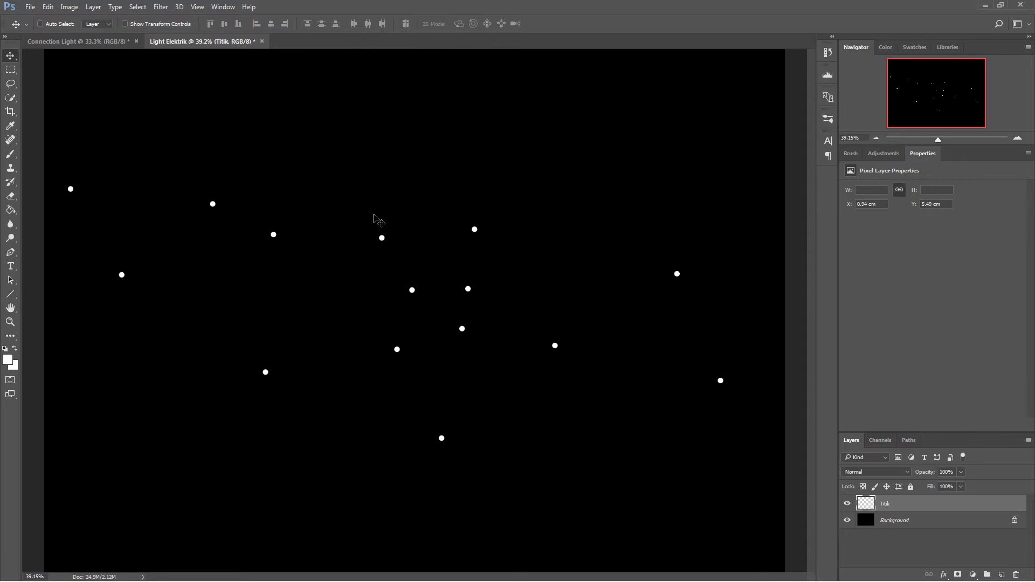
pyautogui.moveTo(925, 141); pyautogui.dragTo(855, 111)
pyautogui.click(8, 295)
pyautogui.moveTo(65, 204)
pyautogui.mouseDown()
pyautogui.moveTo(148, 343)
pyautogui.moveTo(296, 229)
pyautogui.moveTo(64, 204)
pyautogui.moveTo(383, 503)
pyautogui.mouseUp()
pyautogui.moveTo(382, 503); pyautogui.dragTo(395, 278)
pyautogui.moveTo(395, 278); pyautogui.dragTo(296, 228)
pyautogui.moveTo(296, 229); pyautogui.dragTo(571, 284)
pyautogui.moveTo(571, 284); pyautogui.dragTo(148, 343)
pyautogui.moveTo(148, 343); pyautogui.dragTo(395, 279)
pyautogui.moveTo(395, 278); pyautogui.dragTo(712, 366)
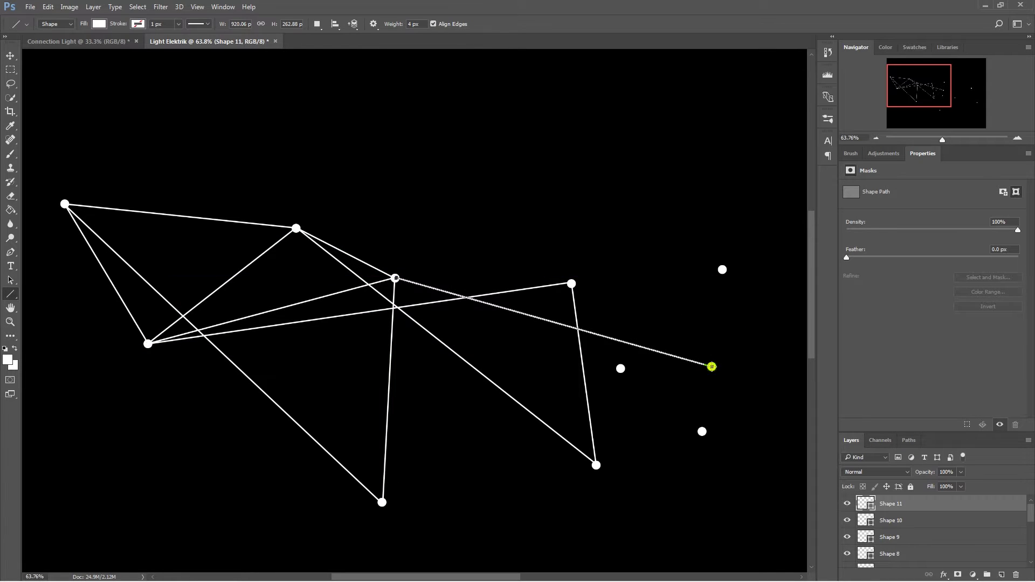
# - Extend the line network through the central dots, linking them to one another and to the lowest and far-right dots
pyautogui.moveTo(620, 368); pyautogui.dragTo(621, 368)
pyautogui.moveTo(621, 369); pyautogui.dragTo(702, 431)
pyautogui.moveTo(702, 431); pyautogui.dragTo(723, 269)
pyautogui.moveTo(722, 269); pyautogui.dragTo(382, 503)
pyautogui.moveTo(147, 344); pyautogui.dragTo(396, 278)
pyautogui.moveTo(918, 89); pyautogui.dragTo(939, 98)
pyautogui.moveTo(499, 246); pyautogui.dragTo(584, 361)
pyautogui.moveTo(584, 360); pyautogui.dragTo(433, 333)
pyautogui.moveTo(433, 333); pyautogui.dragTo(783, 245)
pyautogui.moveTo(783, 244); pyautogui.dragTo(400, 512)
pyautogui.moveTo(400, 512); pyautogui.dragTo(352, 270)
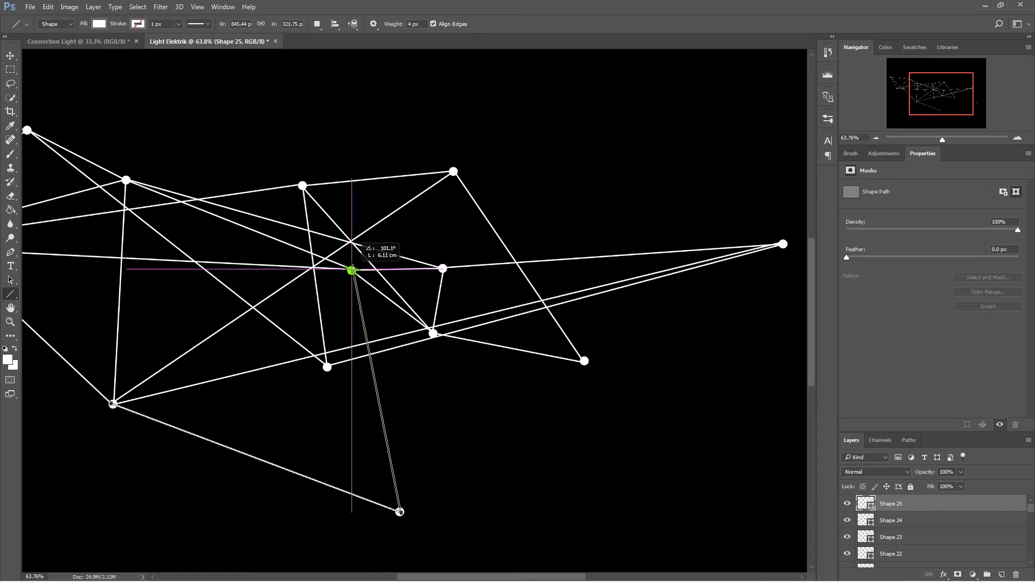
pyautogui.moveTo(303, 186); pyautogui.dragTo(400, 511)
pyautogui.moveTo(327, 368); pyautogui.dragTo(400, 512)
pyautogui.moveTo(400, 511); pyautogui.dragTo(433, 333)
pyautogui.moveTo(433, 333); pyautogui.dragTo(453, 172)
# - Draw the remaining lines between the central and right-hand dots, running three of them past the canvas's right edge
pyautogui.moveTo(948, 92); pyautogui.dragTo(961, 105)
pyautogui.moveTo(282, 173); pyautogui.dragTo(247, 353)
pyautogui.moveTo(175, 209); pyautogui.dragTo(702, 259)
pyautogui.moveTo(917, 139); pyautogui.dragTo(913, 140)
pyautogui.moveTo(675, 275); pyautogui.dragTo(794, 289)
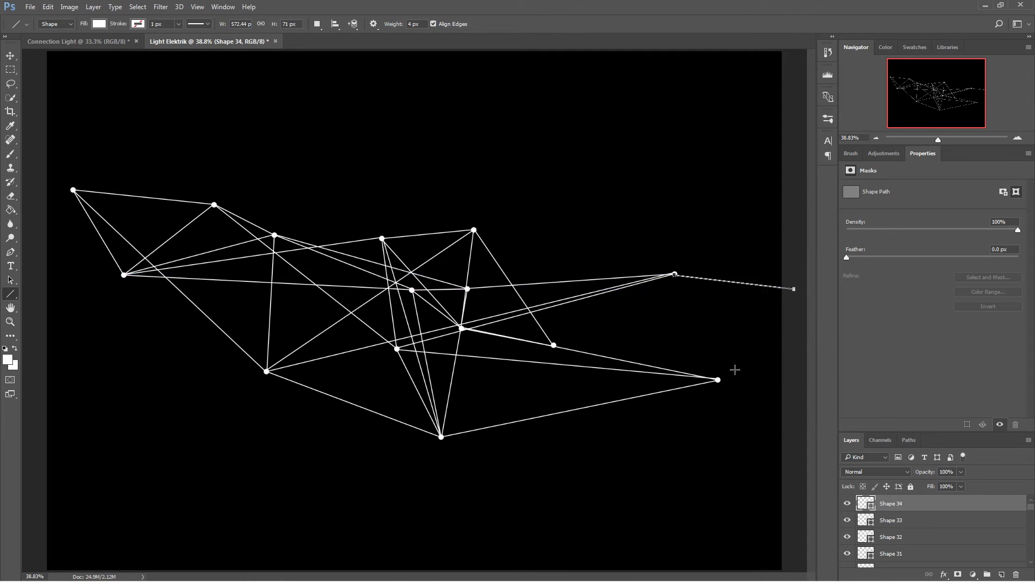
pyautogui.moveTo(782, 335); pyautogui.dragTo(794, 325)
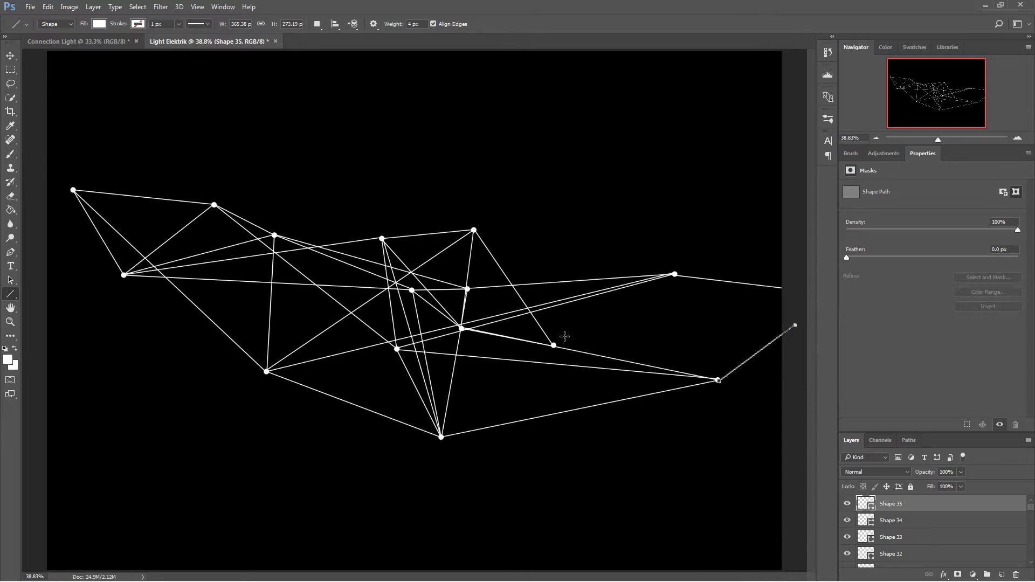
pyautogui.moveTo(466, 289); pyautogui.dragTo(795, 355)
pyautogui.moveTo(554, 346); pyautogui.dragTo(677, 275)
pyautogui.moveTo(275, 236); pyautogui.dragTo(718, 380)
# - Draw lines from the left dots past the canvas's left edge, and link two central dots to the two leftmost dots
pyautogui.moveTo(123, 276); pyautogui.dragTo(17, 295)
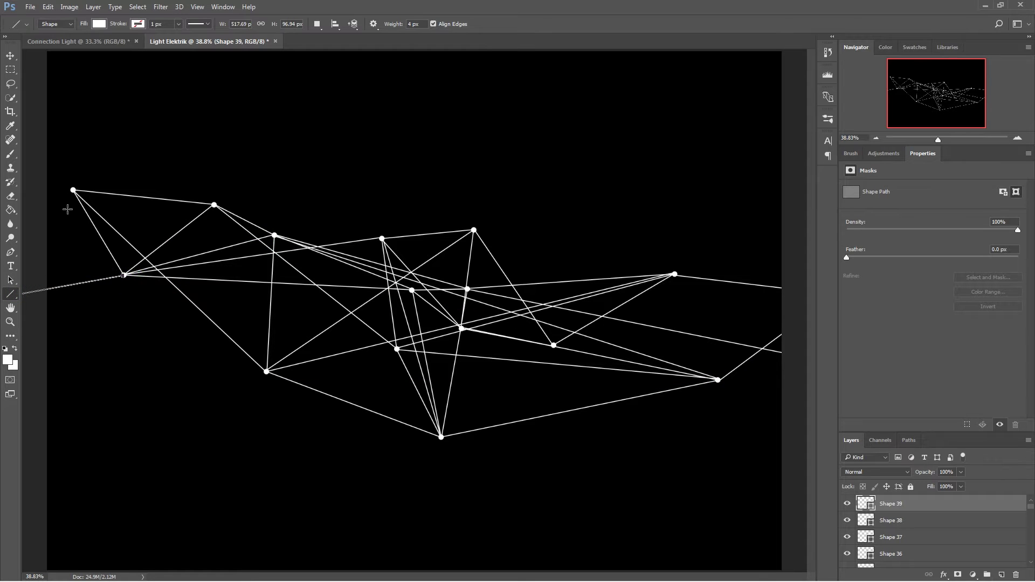
pyautogui.moveTo(73, 189); pyautogui.dragTo(31, 248)
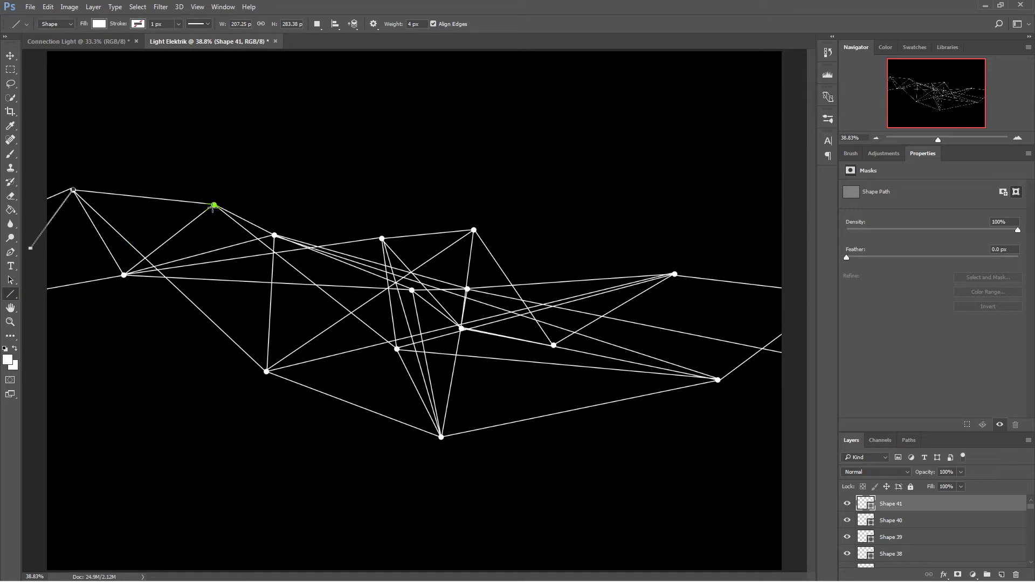
pyautogui.moveTo(136, 225); pyautogui.dragTo(33, 226)
pyautogui.moveTo(124, 275); pyautogui.dragTo(38, 241)
pyautogui.moveTo(397, 349); pyautogui.dragTo(124, 275)
pyautogui.moveTo(467, 290); pyautogui.dragTo(73, 190)
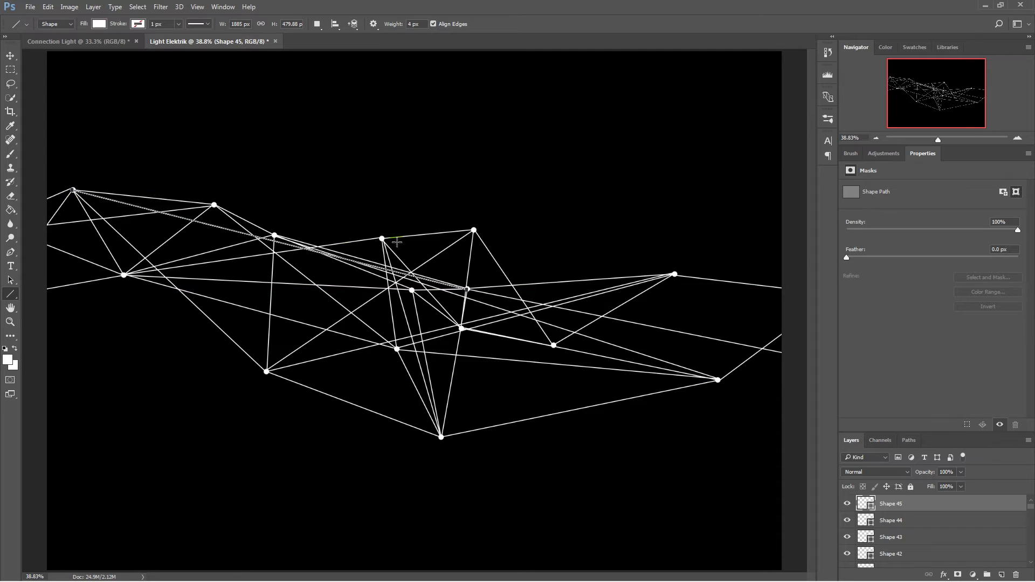
# - Merge all the line shape layers into a single shape layer above Titik
pyautogui.click(9, 56)
pyautogui.moveTo(938, 139); pyautogui.dragTo(943, 139)
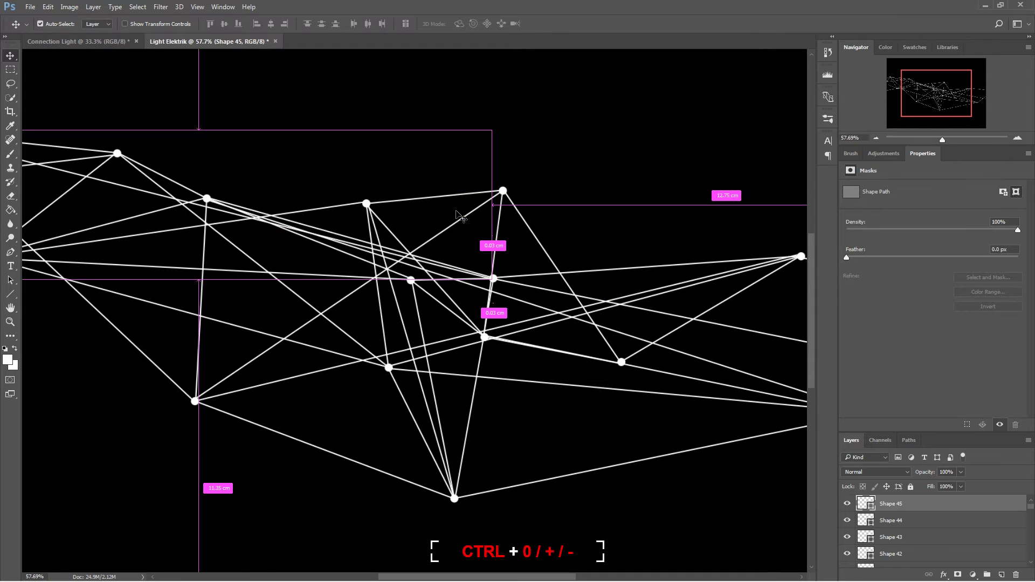
pyautogui.hotkey('ctrl', '0')
pyautogui.moveTo(1030, 506); pyautogui.dragTo(1030, 564)
pyautogui.keyDown('shift'); pyautogui.click(923, 527); pyautogui.keyUp('shift')
pyautogui.rightClick(923, 528)
pyautogui.click(943, 394)
# - Rename the merged line layer as A and place a duplicate of it in the canvas's upper-right corner
pyautogui.moveTo(938, 140); pyautogui.dragTo(935, 141)
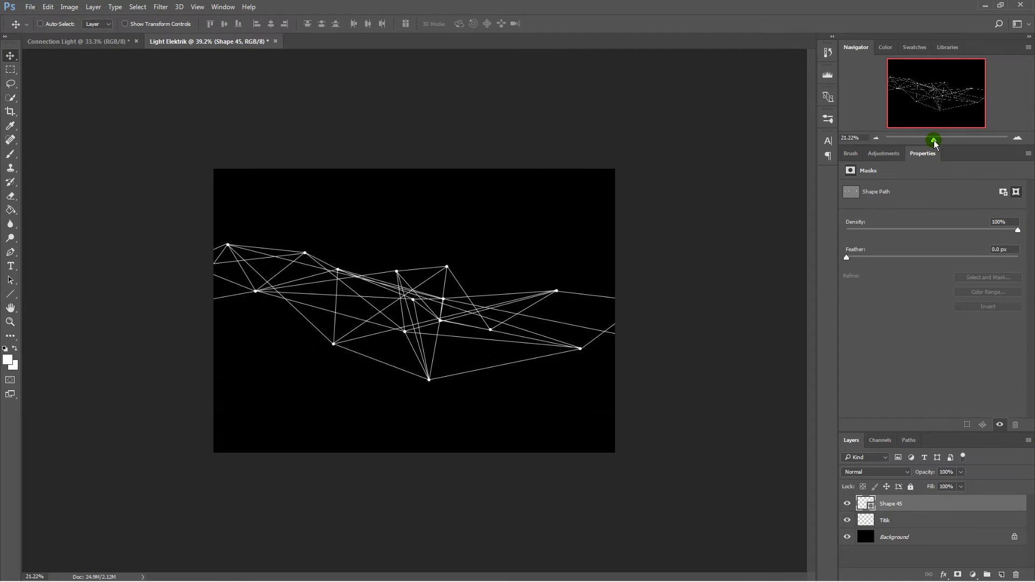
pyautogui.click(907, 519)
pyautogui.click(941, 507)
pyautogui.moveTo(944, 507); pyautogui.dragTo(1002, 570)
pyautogui.moveTo(462, 328); pyautogui.dragTo(681, 229)
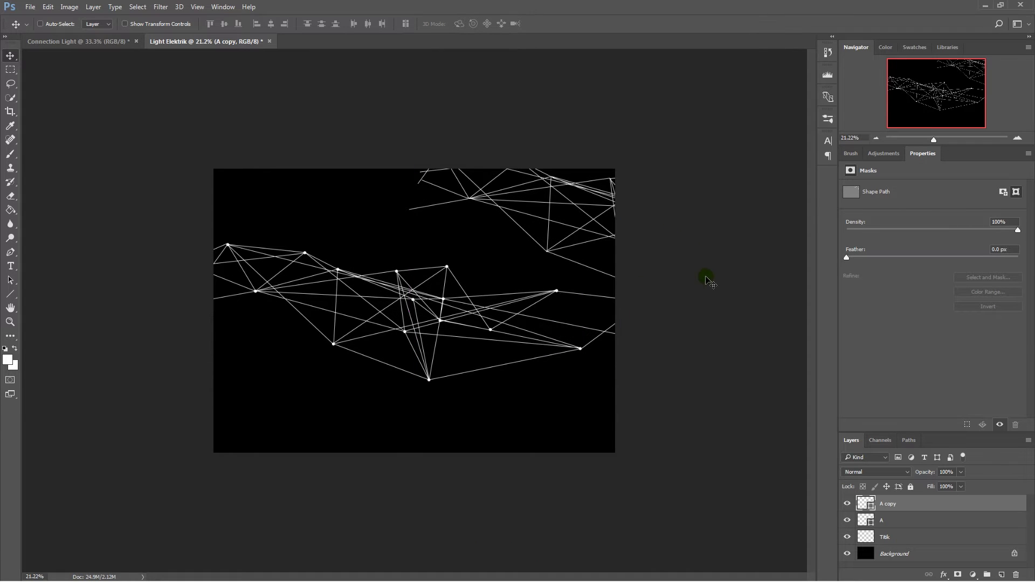
# - Merge the shapes of layers A and A copy into one layer
pyautogui.click(906, 520)
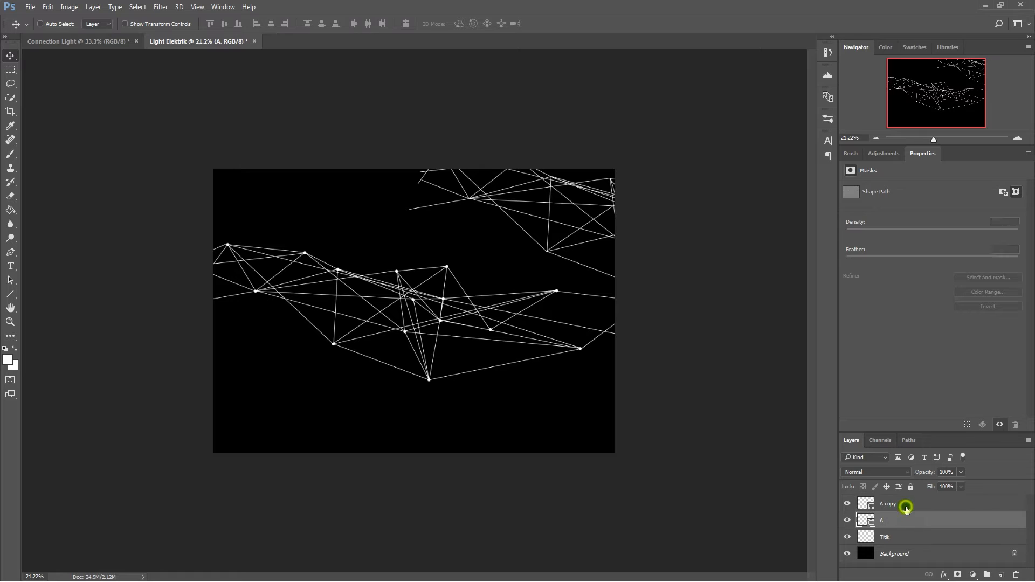
pyautogui.keyDown('shift'); pyautogui.click(906, 506); pyautogui.keyUp('shift')
pyautogui.rightClick(906, 507)
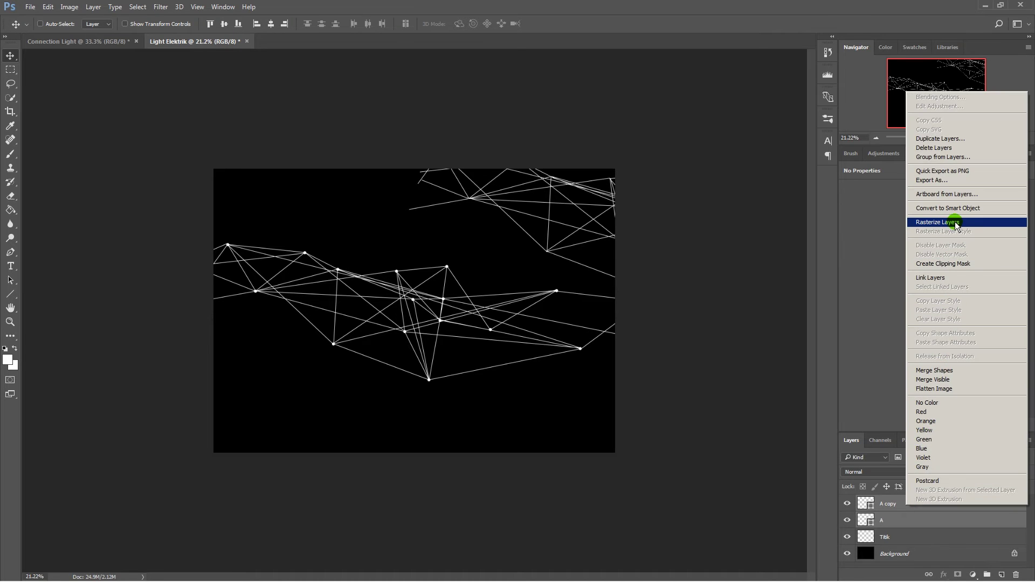
pyautogui.click(934, 370)
# - Duplicate the merged line layer as B, scale it down and position it in the upper middle of the canvas
pyautogui.moveTo(897, 504); pyautogui.dragTo(1000, 575)
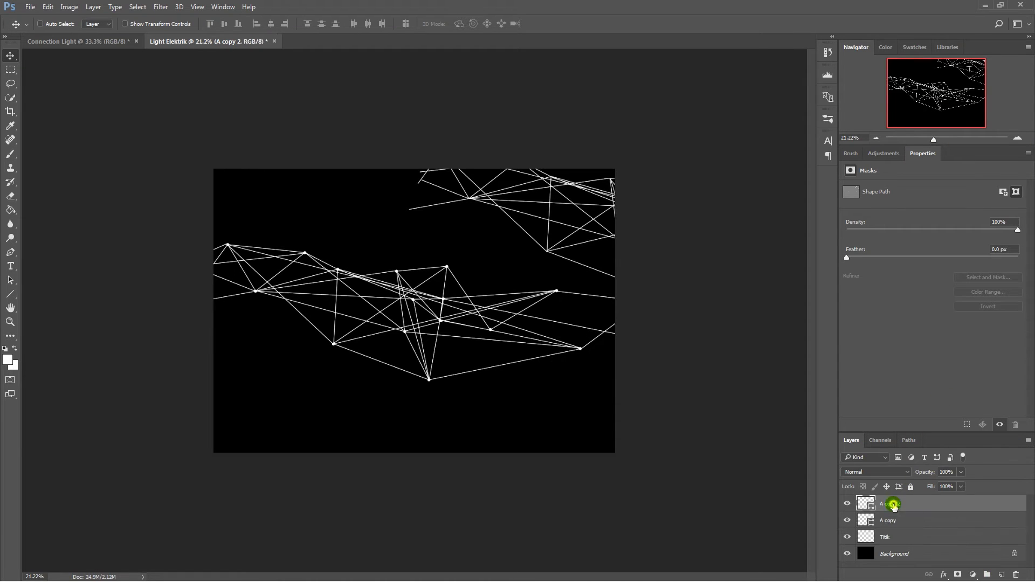
pyautogui.press('Return')
pyautogui.hotkey('ctrl', 't')
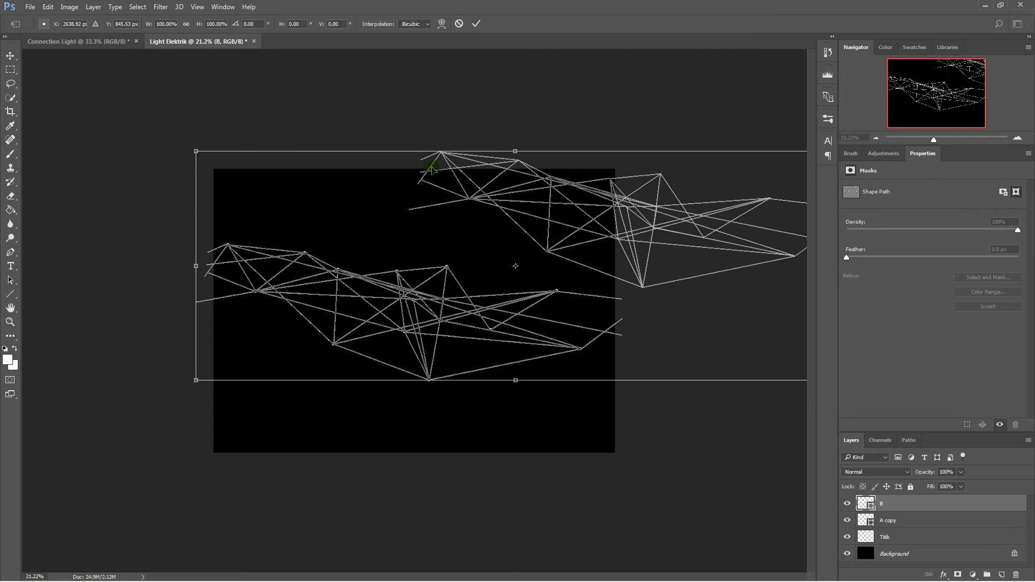
pyautogui.moveTo(192, 150); pyautogui.dragTo(478, 254)
pyautogui.moveTo(709, 292); pyautogui.dragTo(476, 247)
pyautogui.click(480, 24)
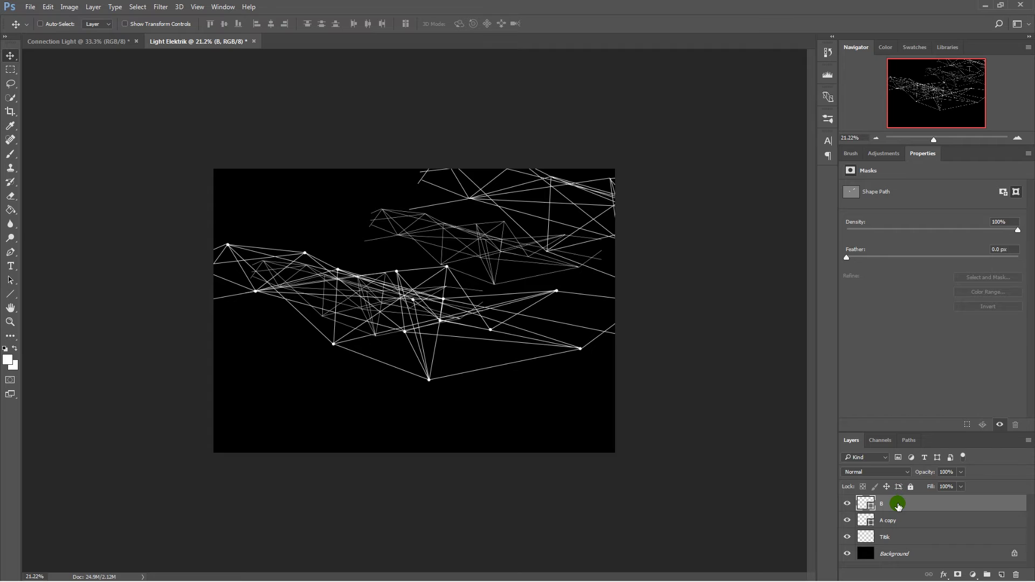
# - Duplicate layer B, scale the copy to about 70.5% and position it over the middle of the B lines
pyautogui.moveTo(913, 508); pyautogui.dragTo(1001, 575)
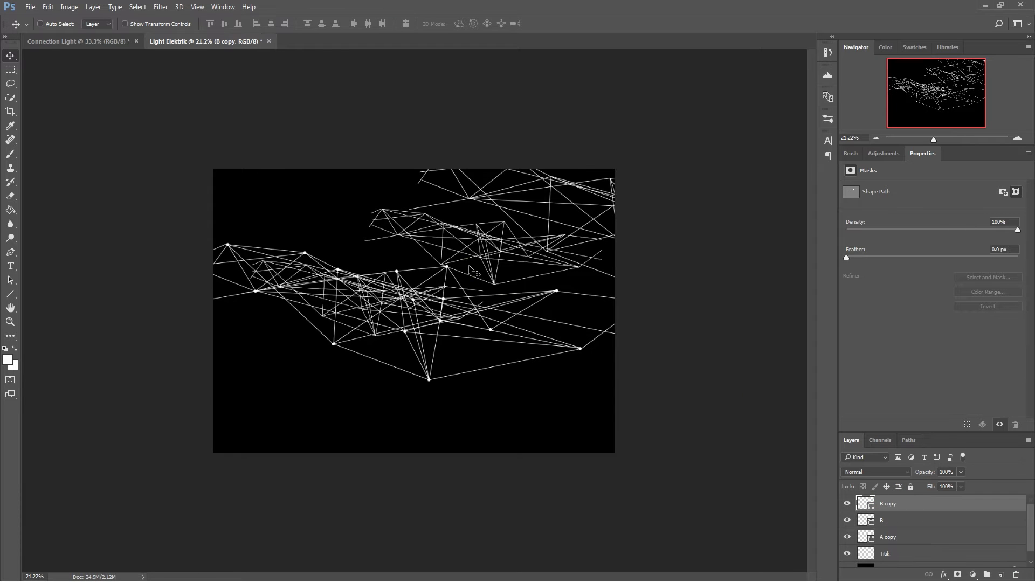
pyautogui.click(51, 9)
pyautogui.click(79, 207)
pyautogui.moveTo(430, 240); pyautogui.dragTo(430, 260)
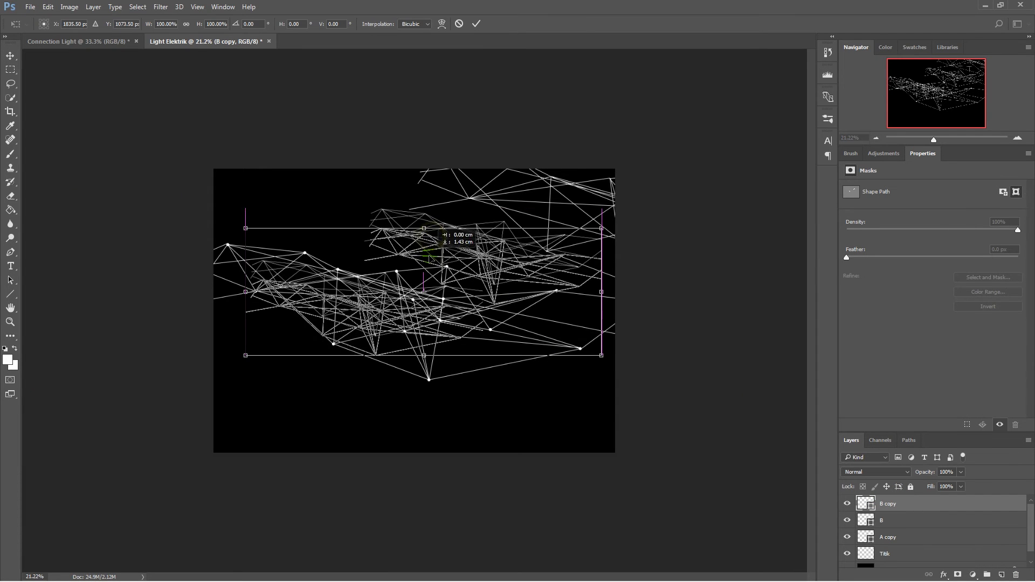
pyautogui.moveTo(539, 243); pyautogui.dragTo(486, 259)
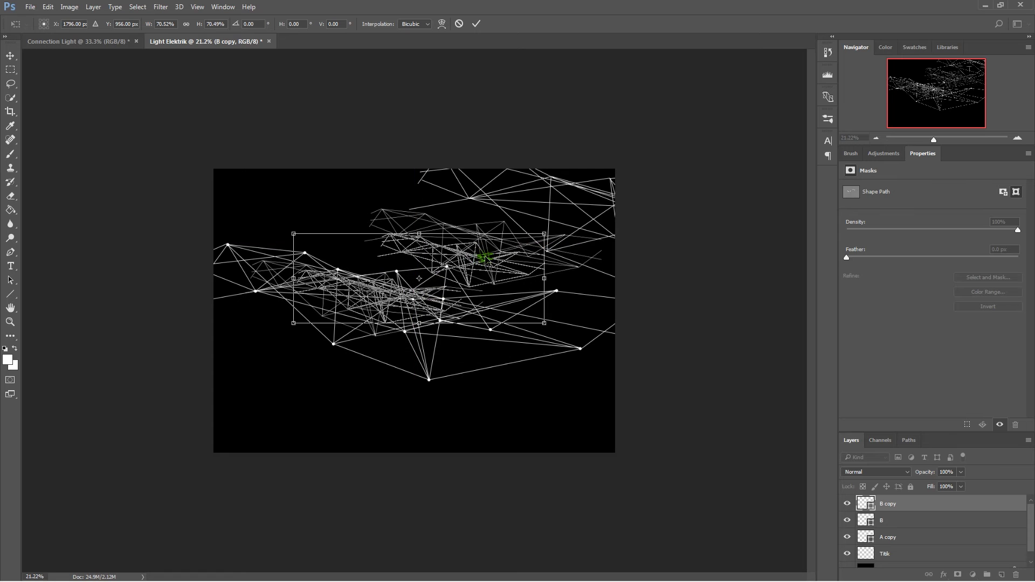
pyautogui.press('Return')
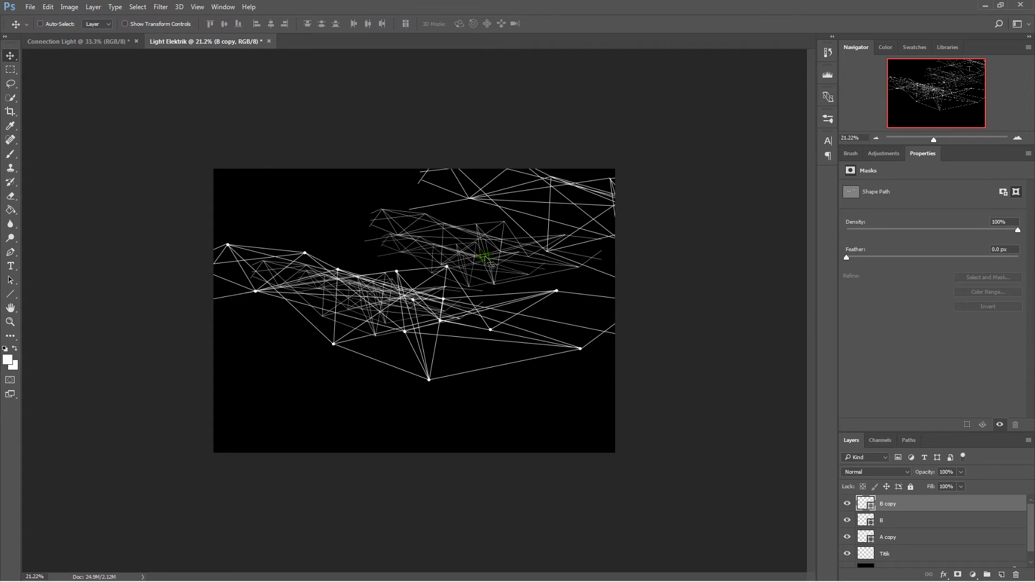
# - Rasterize the line layers B copy, B and A copy
pyautogui.scroll(-1, 905, 548)
pyautogui.keyDown('shift'); pyautogui.click(901, 543); pyautogui.keyUp('shift')
pyautogui.rightClick(901, 533)
pyautogui.click(926, 250)
# - Apply a Gaussian Blur with a radius of about 5.4 pixels to layer B copy
pyautogui.click(899, 504)
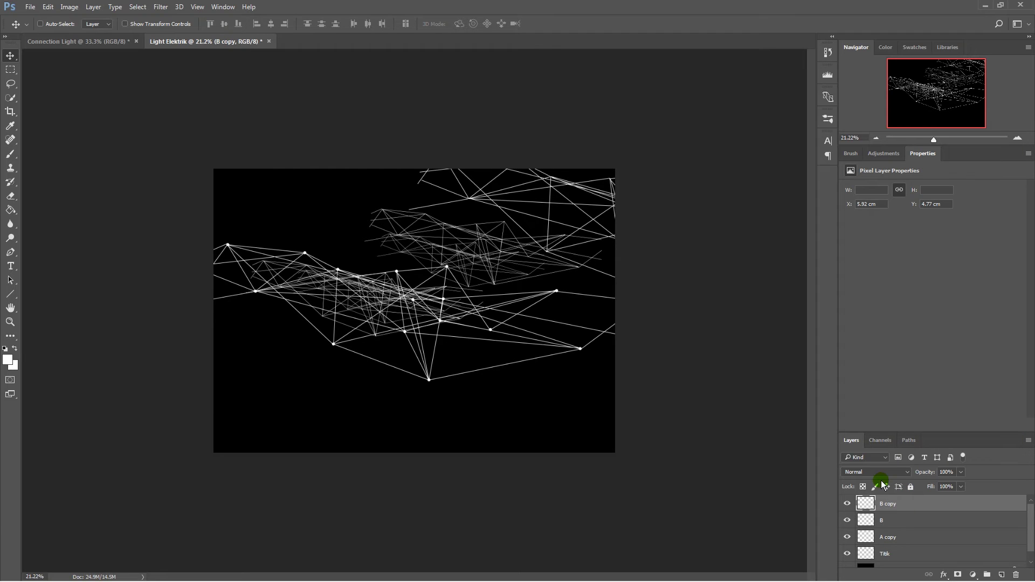
pyautogui.click(170, 7)
pyautogui.moveTo(184, 106)
pyautogui.click(328, 150)
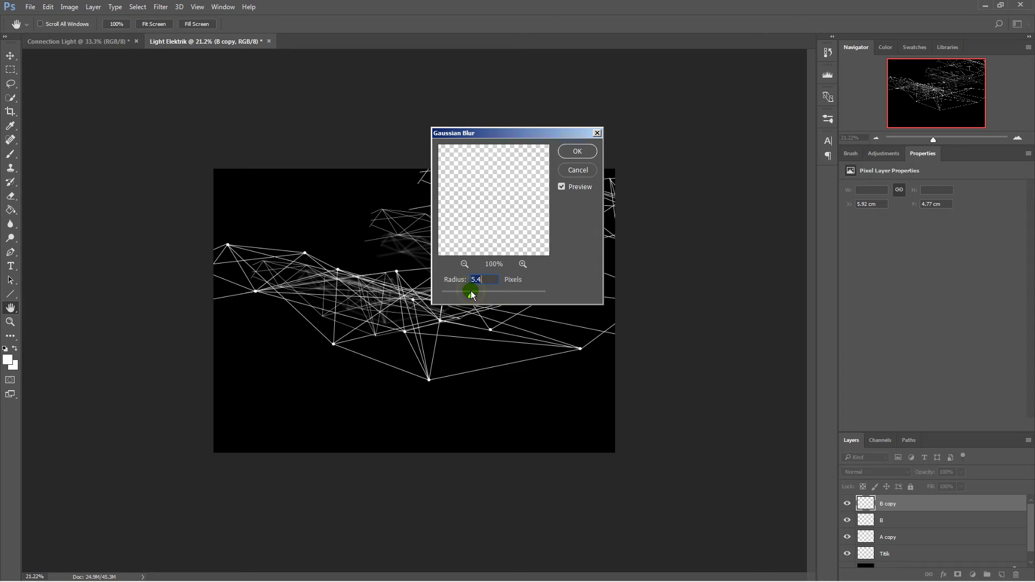
pyautogui.click(572, 150)
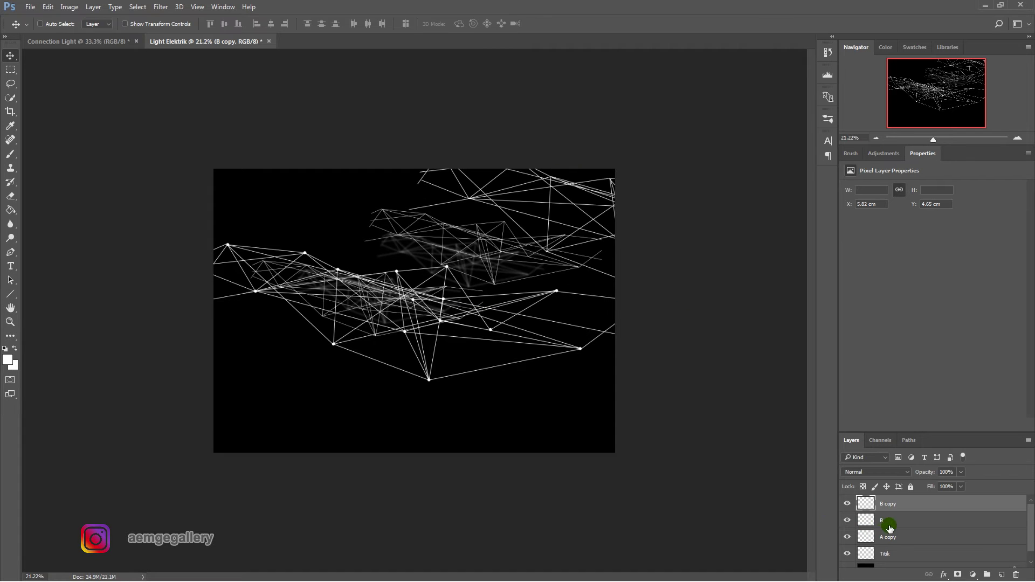
# - Apply a Gaussian Blur with a radius of 11.1 pixels to layer B
pyautogui.click(887, 531)
pyautogui.click(138, 7)
pyautogui.click(160, 7)
pyautogui.click(180, 115)
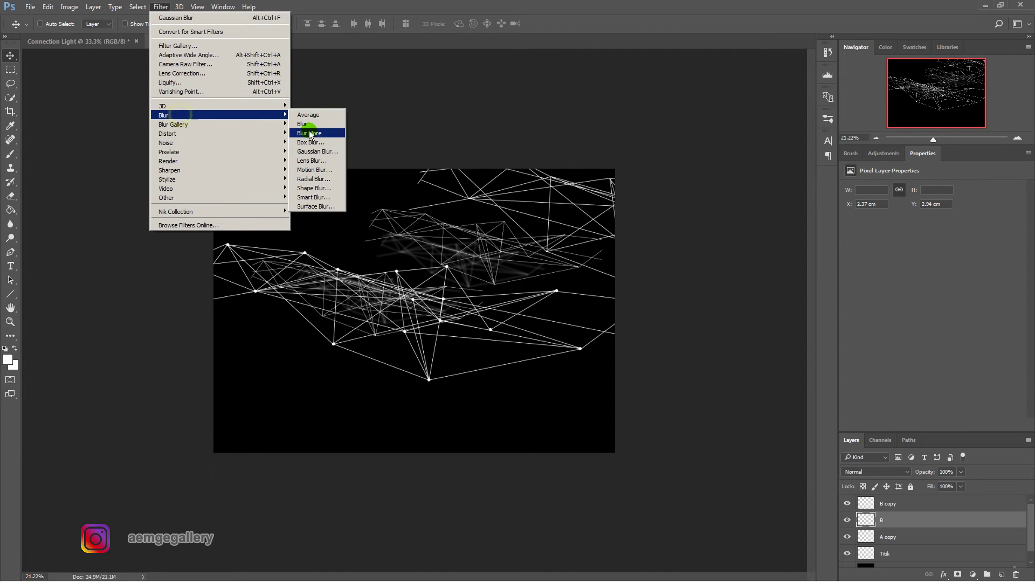
pyautogui.click(318, 151)
pyautogui.moveTo(474, 296); pyautogui.dragTo(483, 299)
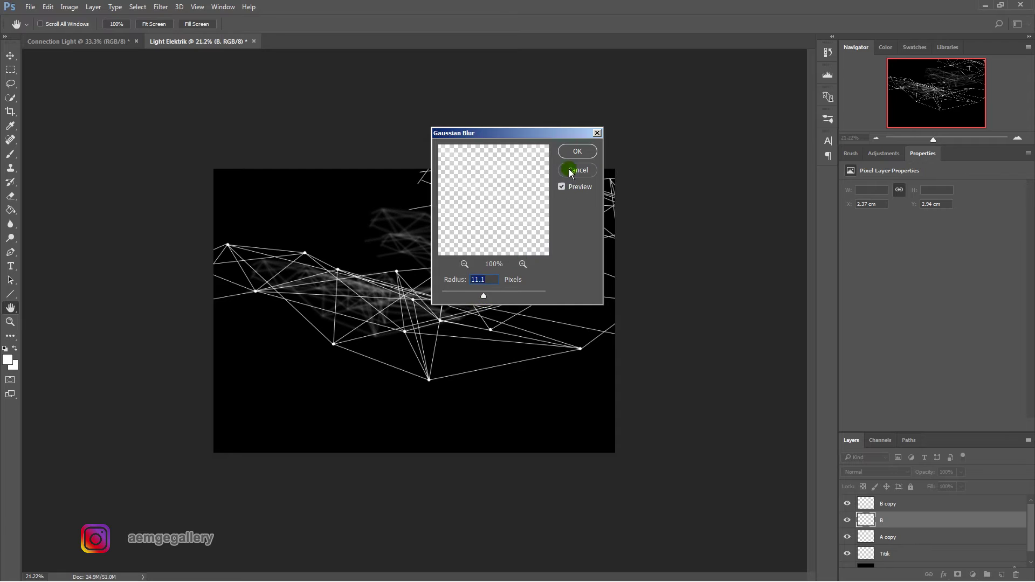
pyautogui.click(571, 170)
# - Check layer B copy by toggling its visibility, and move its lines down and left over the main network
pyautogui.click(847, 504)
pyautogui.click(848, 504)
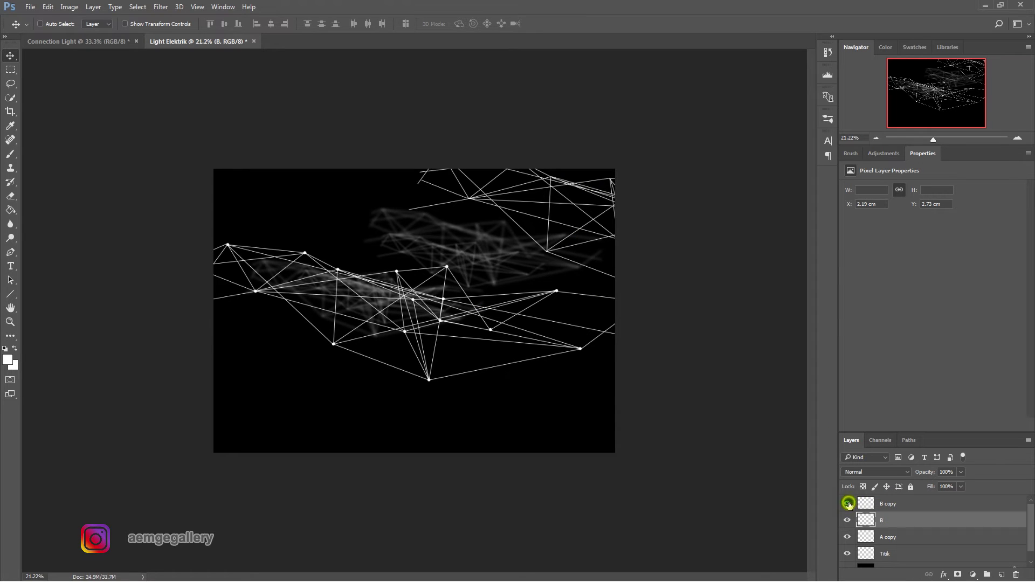
pyautogui.click(885, 505)
pyautogui.moveTo(483, 237); pyautogui.dragTo(450, 253)
pyautogui.click(898, 537)
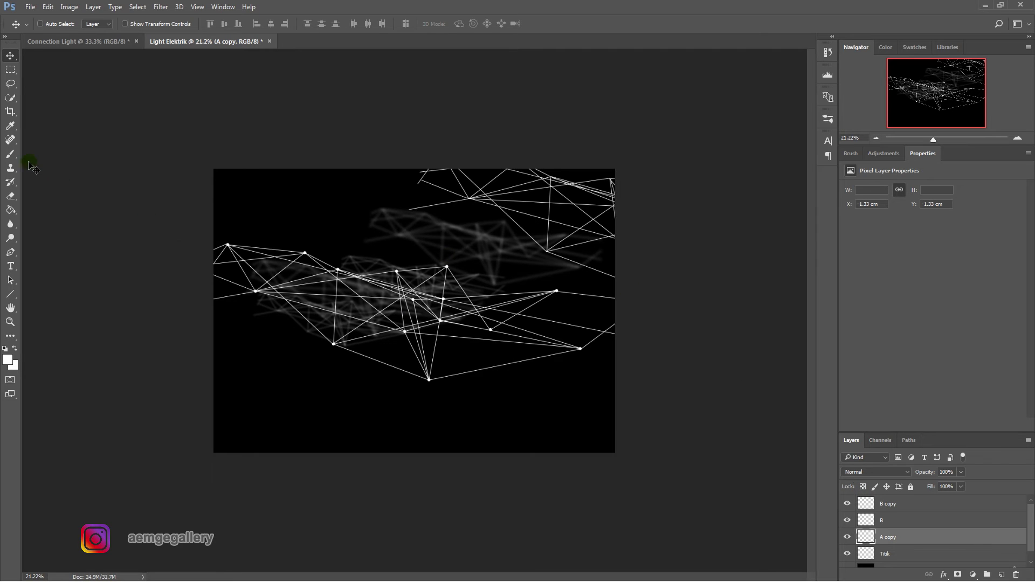
pyautogui.moveTo(937, 542); pyautogui.dragTo(1002, 574)
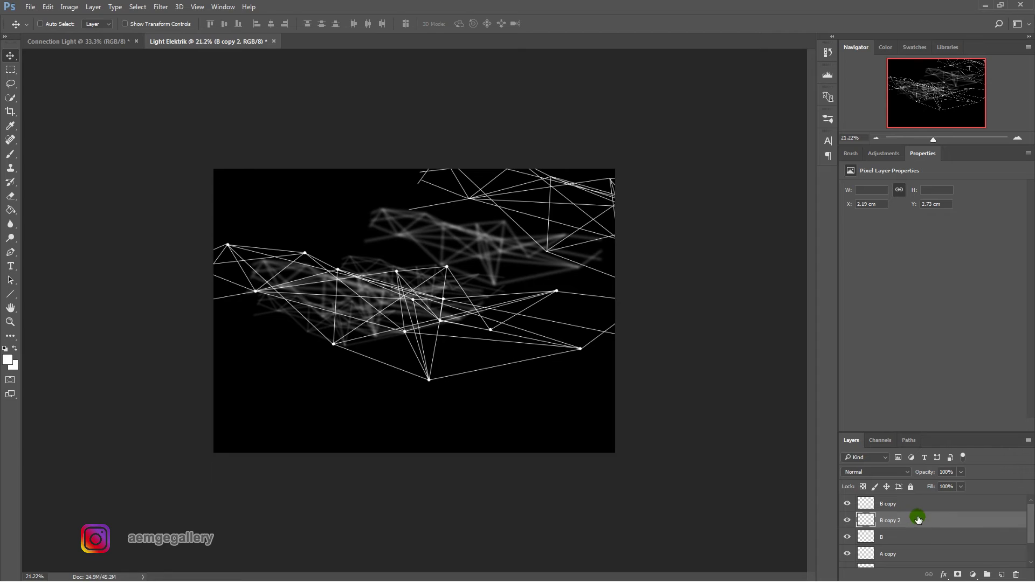
pyautogui.hotkey('ctrl', 'z')
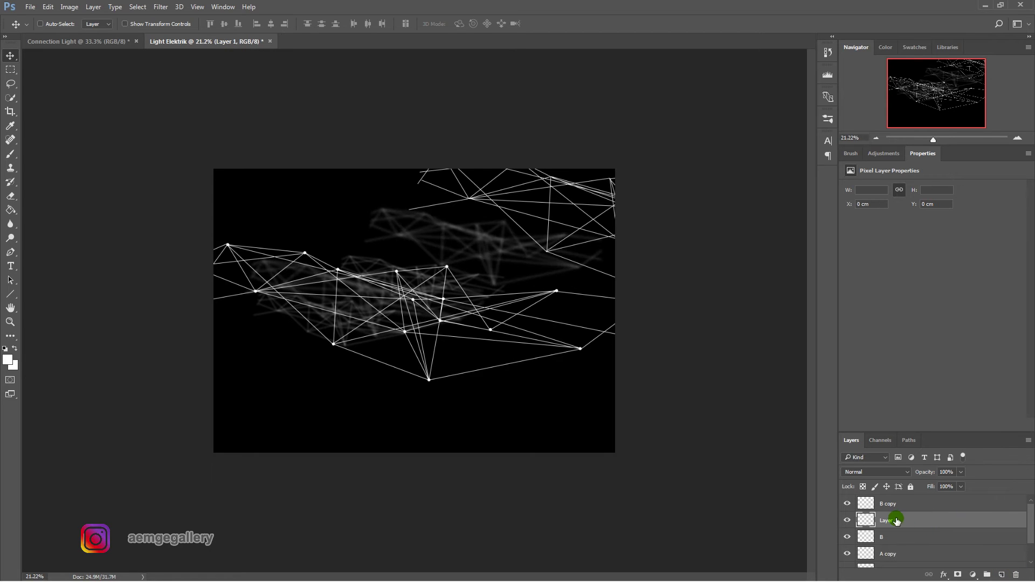
# - Set the foreground colour to magenta ff00f6 and brush soft strokes over the upper-left area of the canvas on Layer 1
pyautogui.press('i')
pyautogui.click(7, 359)
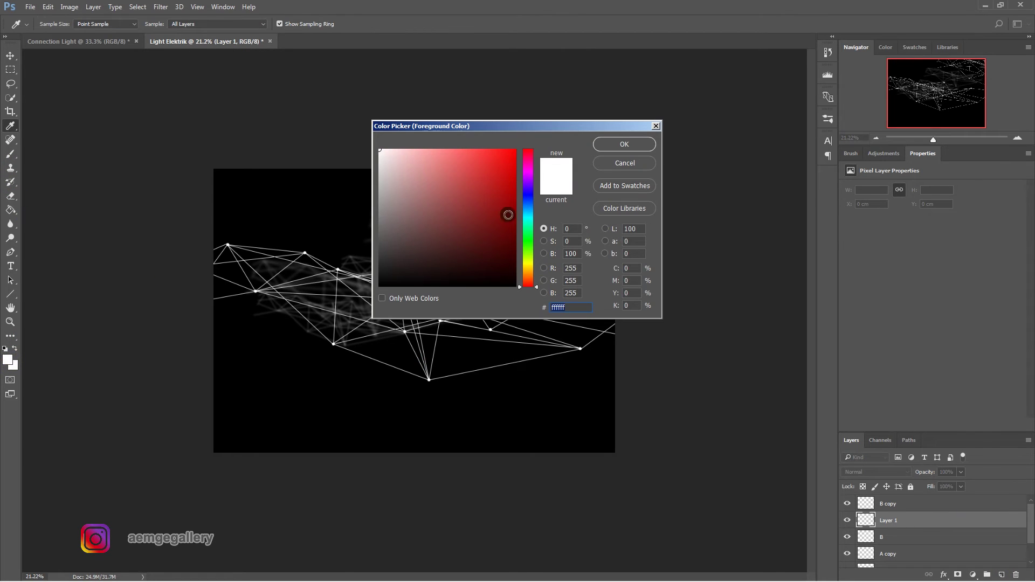
pyautogui.click(510, 173)
pyautogui.click(528, 172)
pyautogui.click(508, 158)
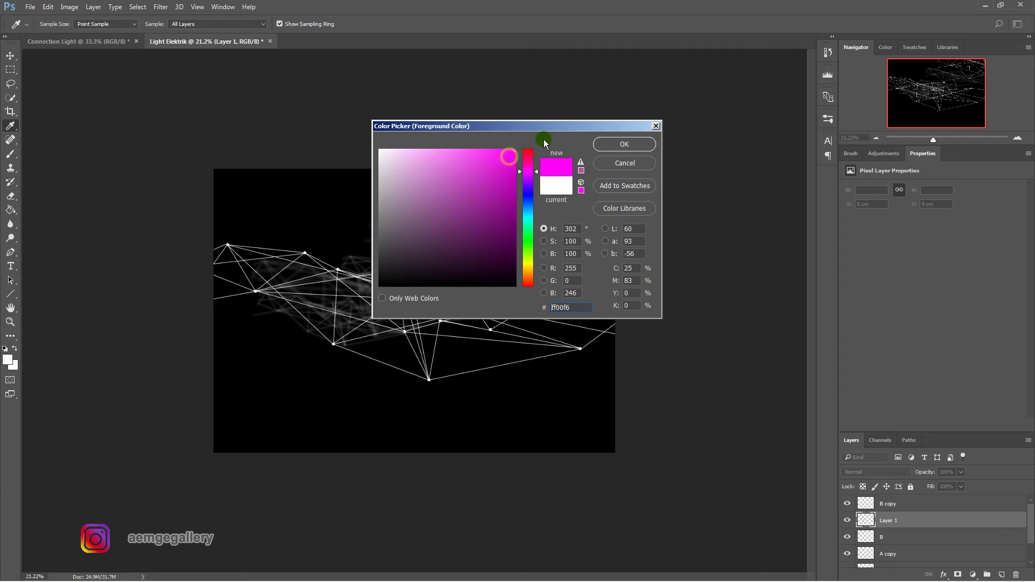
pyautogui.click(624, 144)
pyautogui.moveTo(263, 196); pyautogui.dragTo(176, 339)
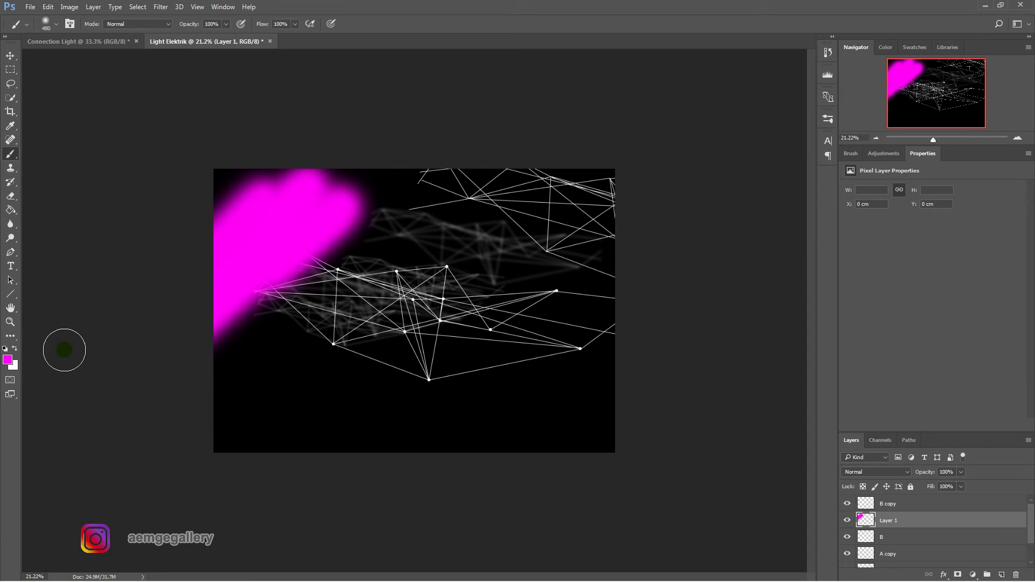
# - Set the foreground colour to cyan and brush a broad diagonal band across the middle of the canvas on Layer 1
pyautogui.click(7, 359)
pyautogui.click(526, 212)
pyautogui.click(625, 144)
pyautogui.moveTo(226, 366)
pyautogui.mouseDown()
pyautogui.moveTo(458, 220)
pyautogui.moveTo(490, 226)
pyautogui.moveTo(544, 215)
pyautogui.mouseUp()
# - Set the foreground colour to orange and brush diagonal strokes over the right side of the canvas on Layer 1
pyautogui.click(8, 359)
pyautogui.click(528, 275)
pyautogui.click(624, 144)
pyautogui.moveTo(388, 399); pyautogui.dragTo(636, 230)
pyautogui.moveTo(459, 410); pyautogui.dragTo(615, 286)
pyautogui.moveTo(568, 339)
pyautogui.mouseDown()
pyautogui.moveTo(624, 261)
pyautogui.moveTo(559, 240)
pyautogui.mouseUp()
# - Clip the painted colour layer, Layer 1, to layer B with a clipping mask
pyautogui.rightClick(905, 527)
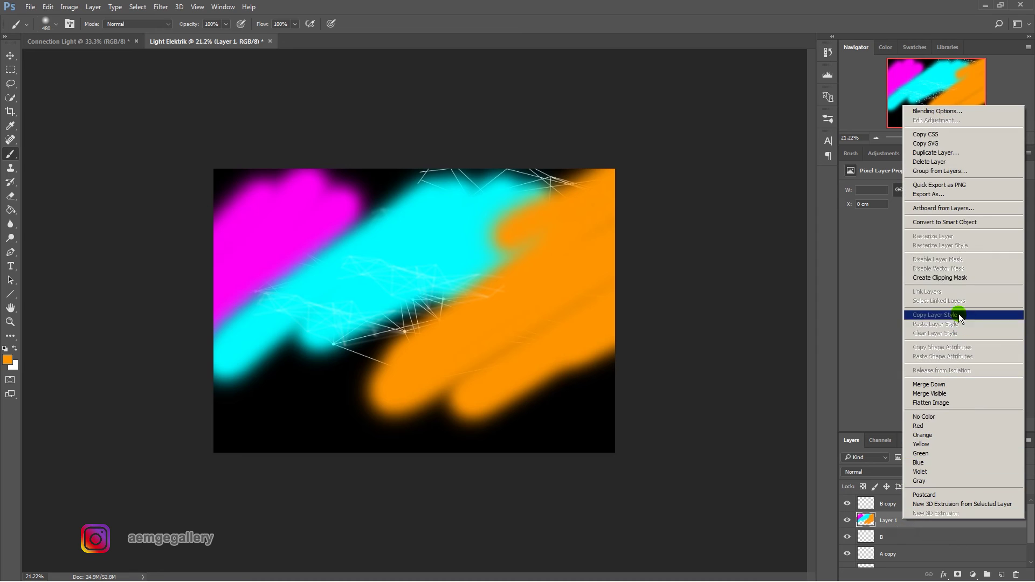
pyautogui.click(956, 268)
pyautogui.click(11, 58)
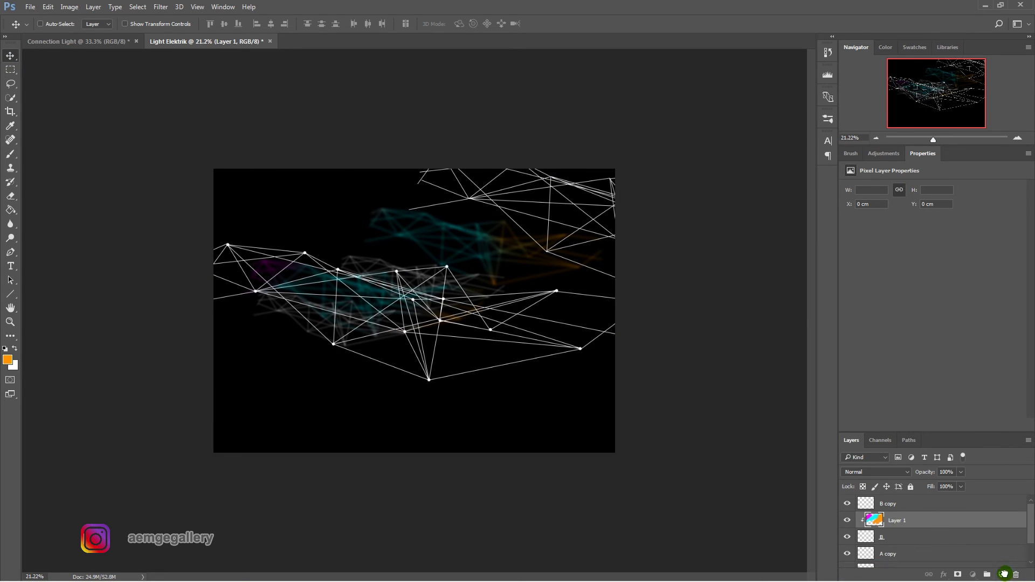
# - Duplicate the colour layer Layer 1, place the copy directly above layer A copy, and clip it to that layer
pyautogui.hotkey('ctrl', 'j')
pyautogui.moveTo(911, 506); pyautogui.dragTo(907, 542)
pyautogui.rightClick(906, 539)
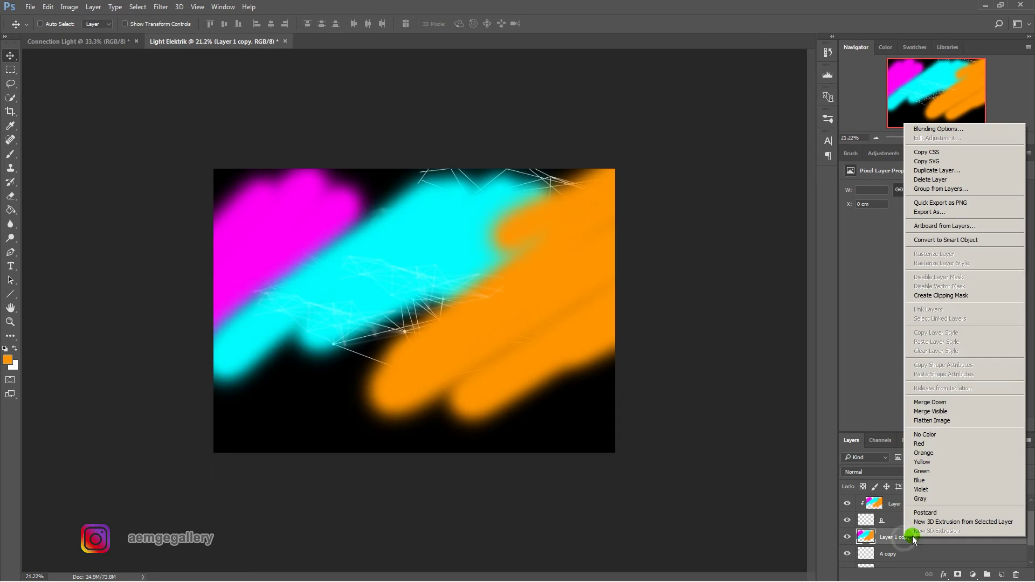
pyautogui.click(953, 296)
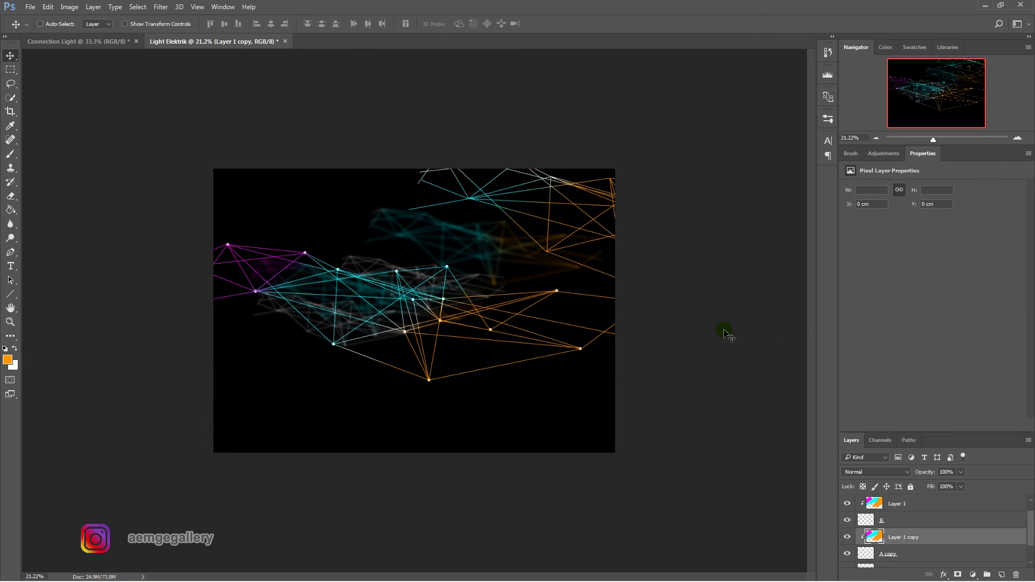
# - Apply a Gaussian Blur to the dots layer Titik so the network's nodes have soft edges
pyautogui.scroll(4, 558, 308)
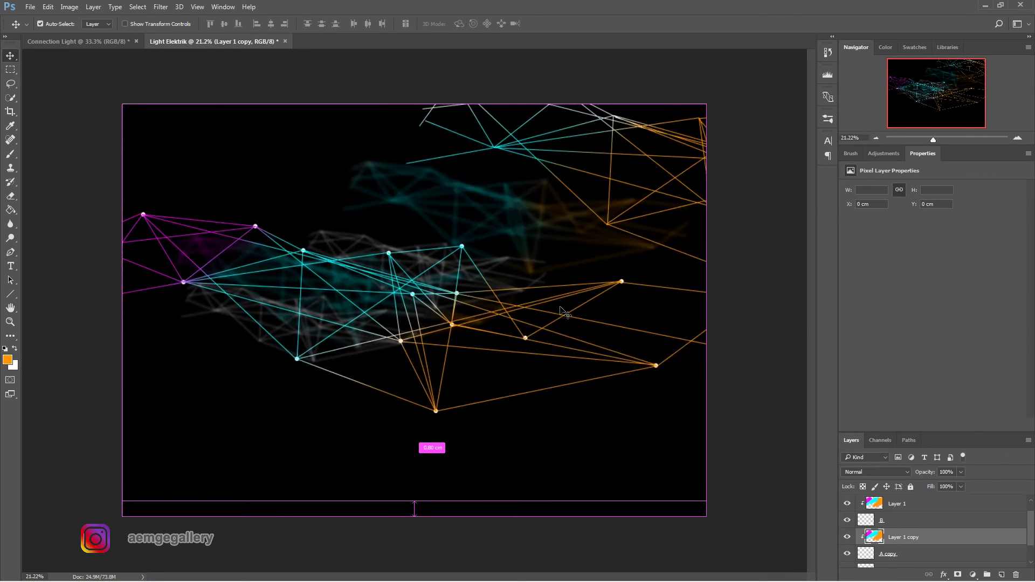
pyautogui.scroll(-1, 916, 534)
pyautogui.click(910, 538)
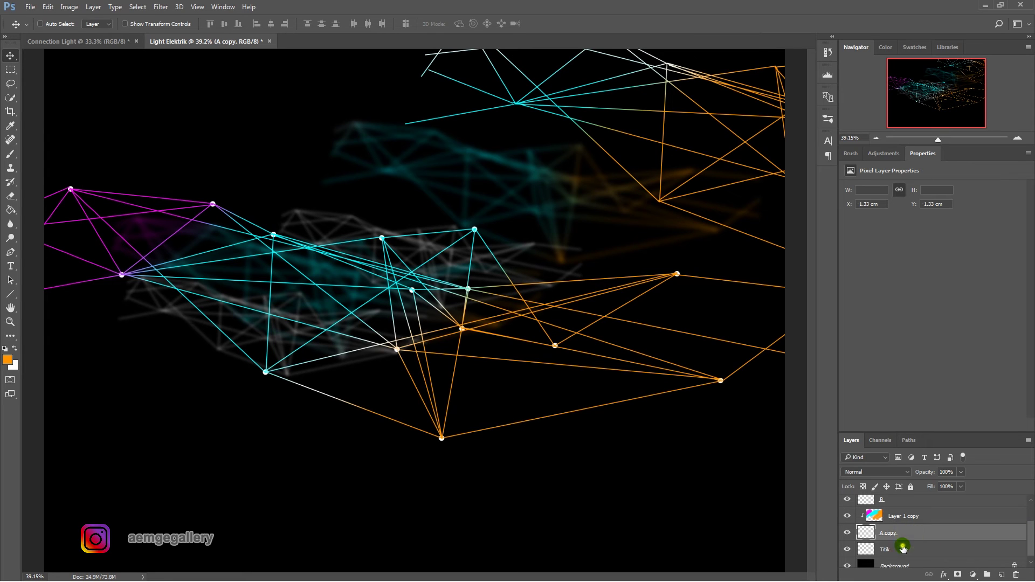
pyautogui.click(902, 549)
pyautogui.click(160, 7)
pyautogui.click(164, 115)
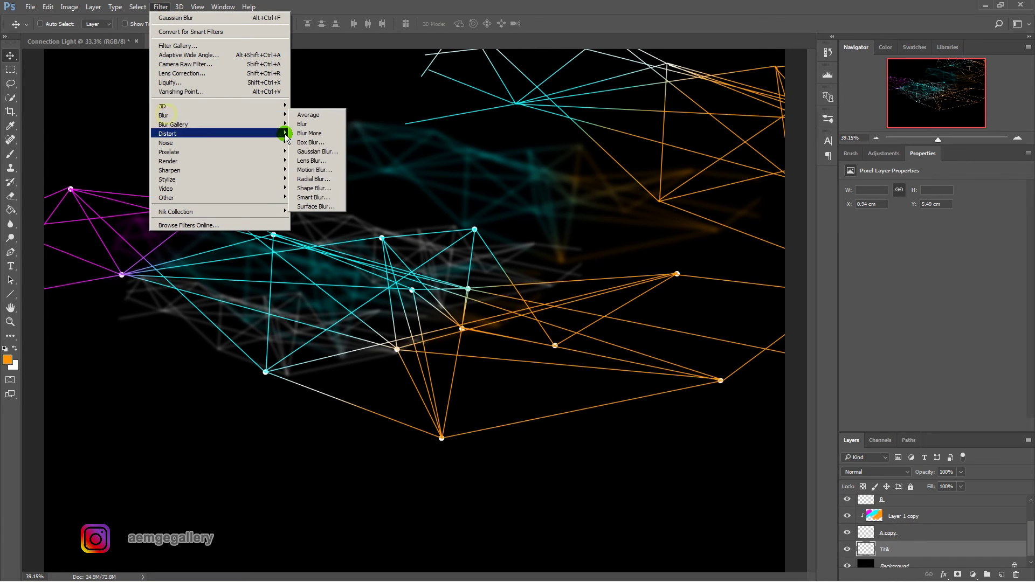
pyautogui.click(322, 152)
pyautogui.click(584, 155)
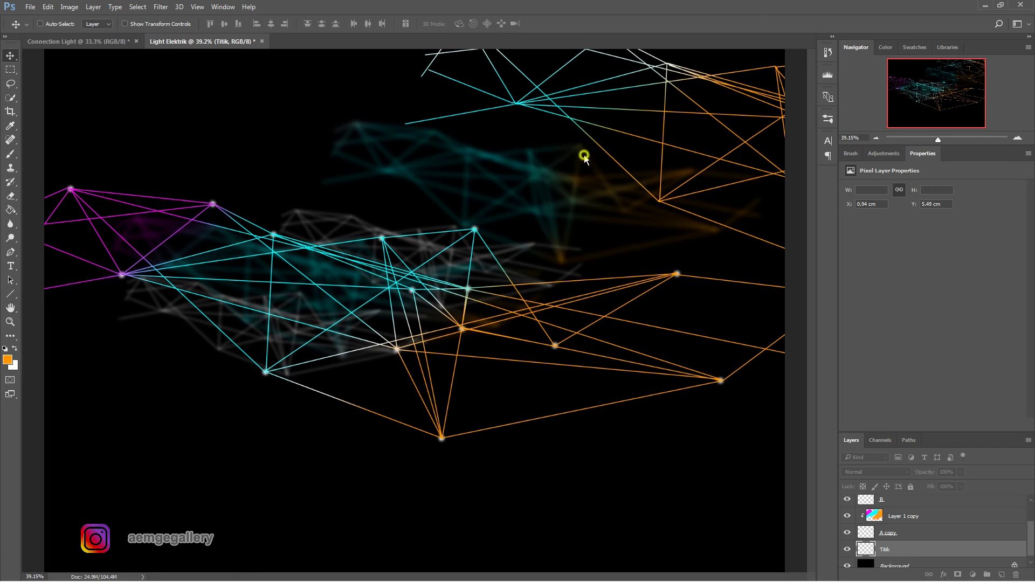
# - Add the text "ELECTRIC CONNECTION" in Space Age at 30 pt below the network, on a text layer at the top of the stack
pyautogui.press('t')
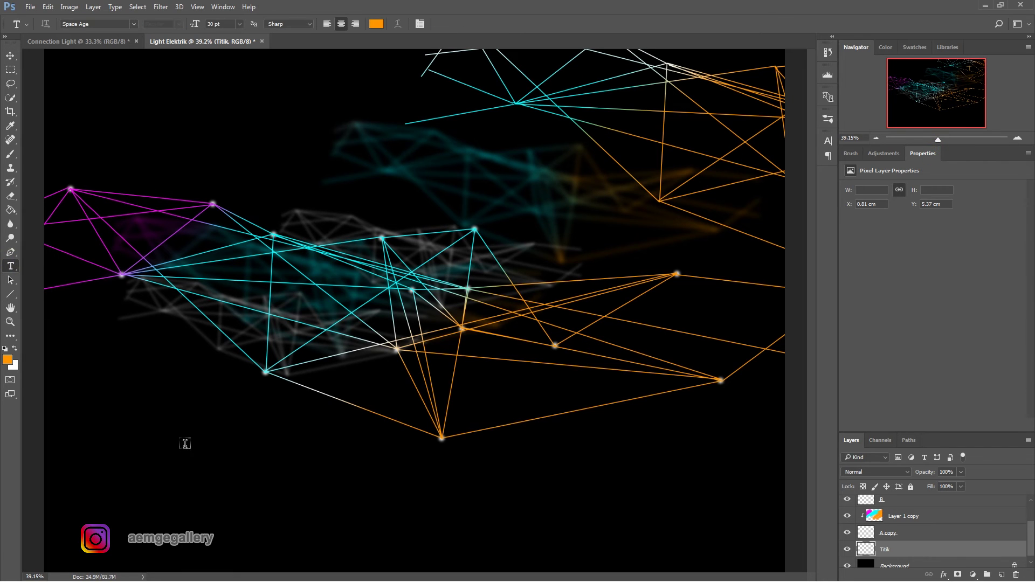
pyautogui.click(273, 480)
pyautogui.moveTo(921, 546); pyautogui.dragTo(919, 494)
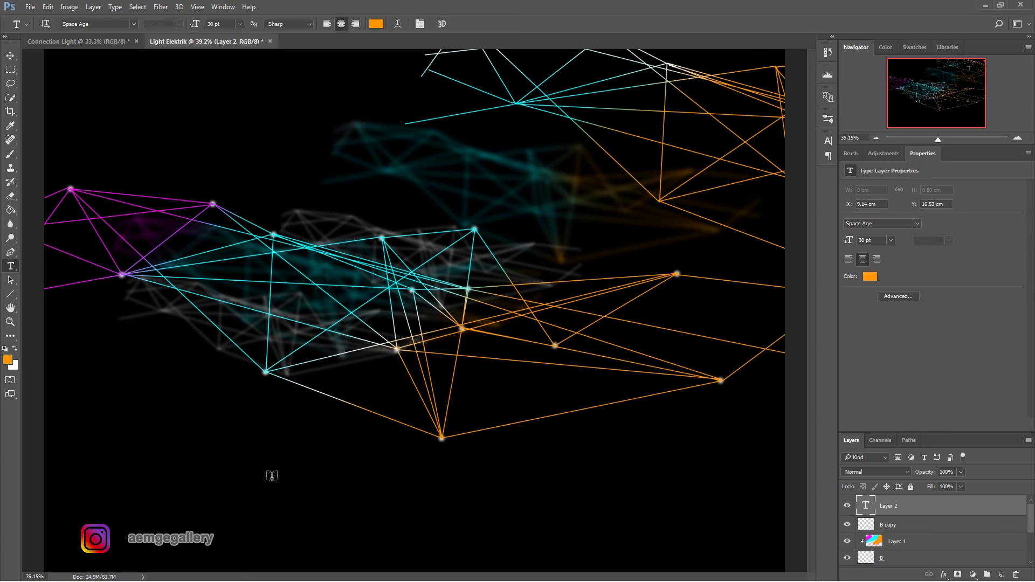
pyautogui.click(320, 480)
pyautogui.write('e')
pyautogui.write('EK')
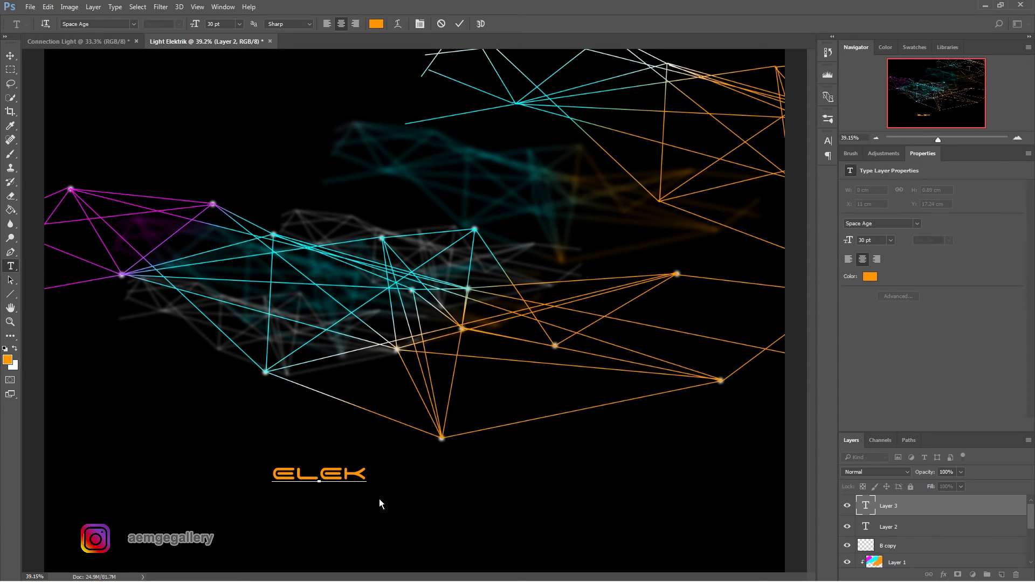
pyautogui.press('BackSpace')
pyautogui.write('CTRIC')
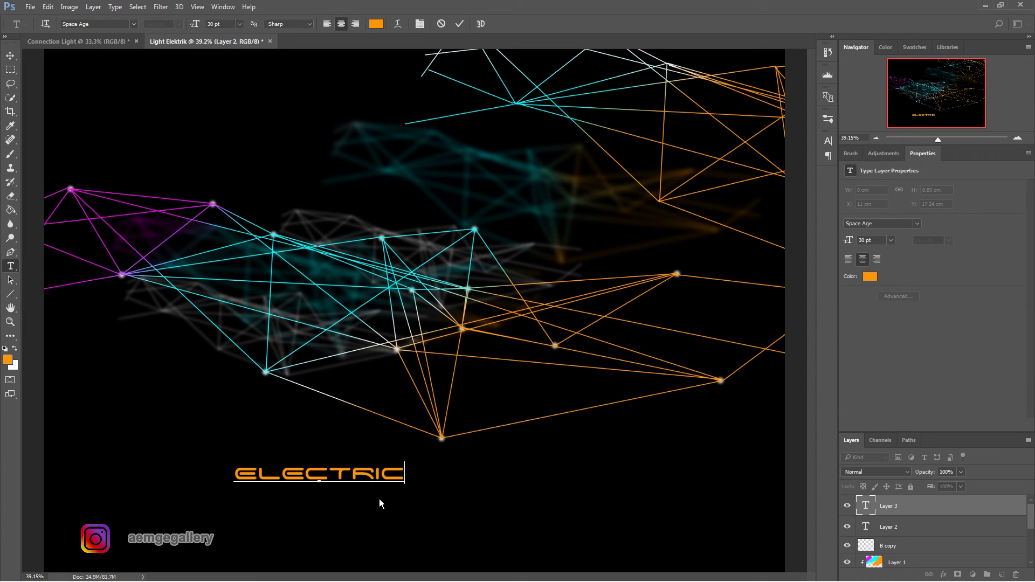
pyautogui.write(' CONNECTION')
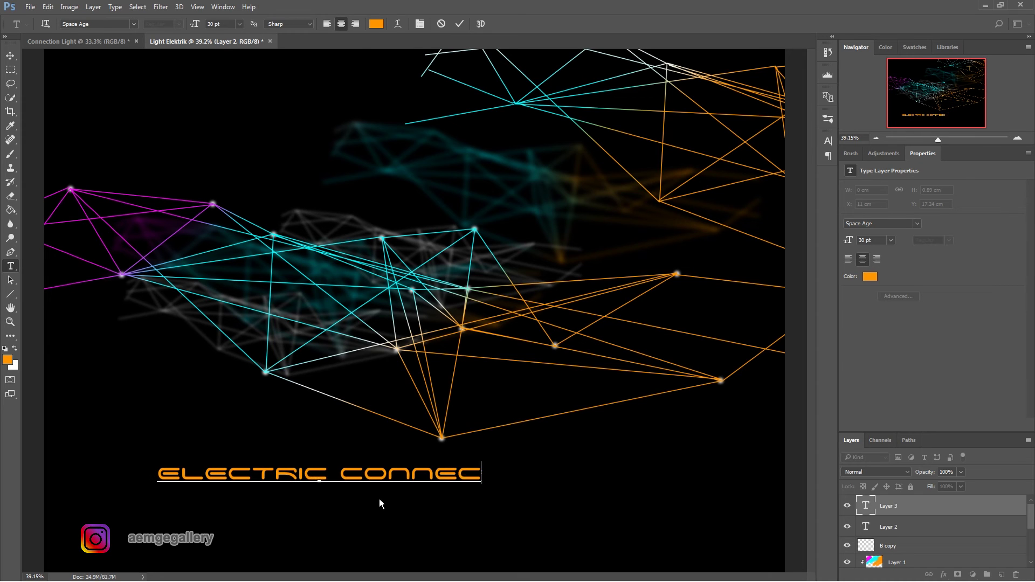
# - Set the ELECTRIC CONNECTION text colour to white ffffff
pyautogui.moveTo(519, 474); pyautogui.dragTo(233, 340)
pyautogui.click(376, 24)
pyautogui.click(389, 155)
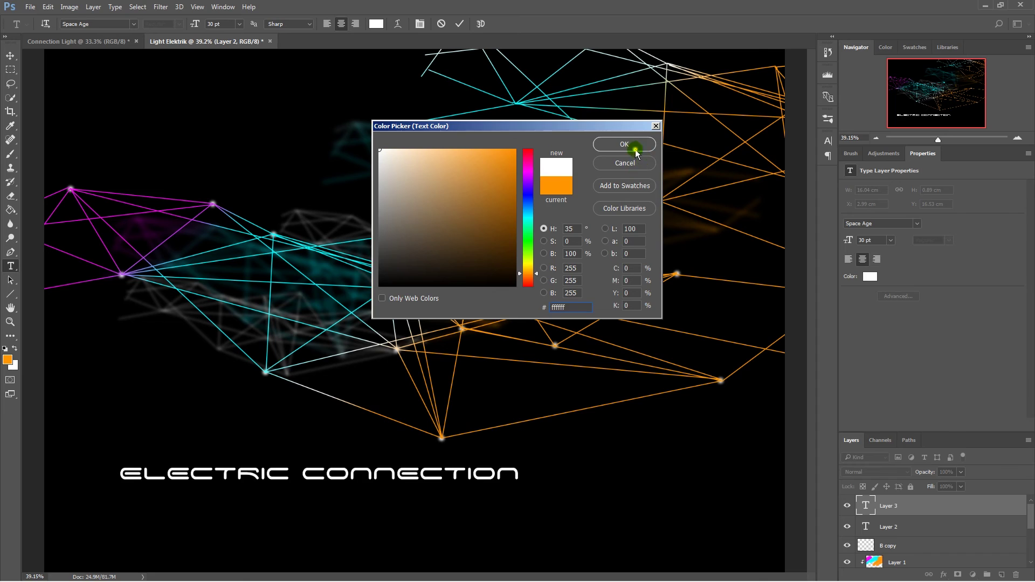
pyautogui.click(635, 144)
pyautogui.click(460, 24)
# - Move the ELECTRIC CONNECTION title right and slightly down, and delete the empty text layer Layer 2
pyautogui.click(10, 57)
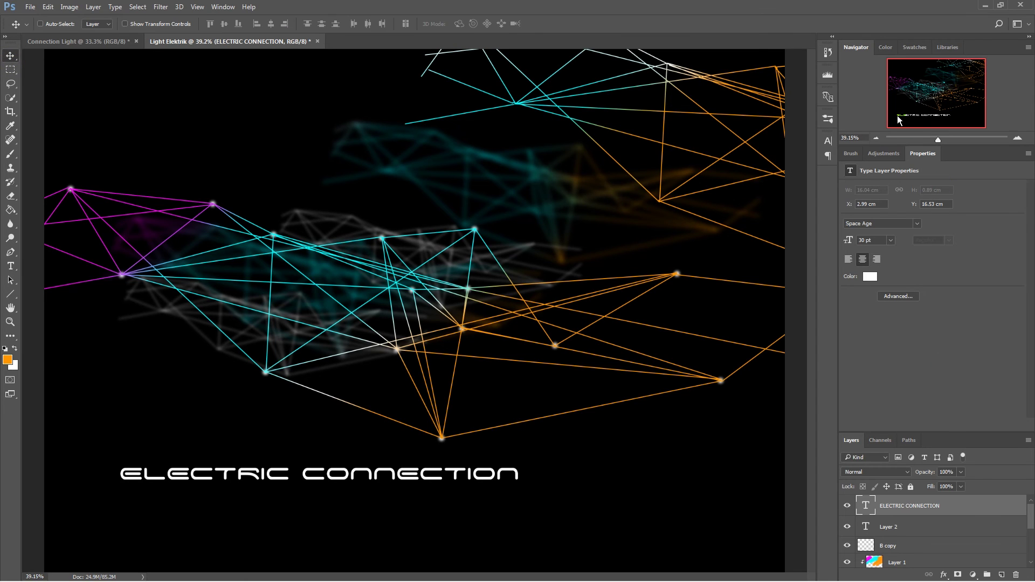
pyautogui.moveTo(381, 490); pyautogui.dragTo(458, 497)
pyautogui.moveTo(934, 527); pyautogui.dragTo(1017, 574)
# - Align the ELECTRIC CONNECTION title horizontally centred with the Background layer
pyautogui.click(997, 503)
pyautogui.scroll(-8, 1000, 539)
pyautogui.click(967, 560)
pyautogui.click(270, 24)
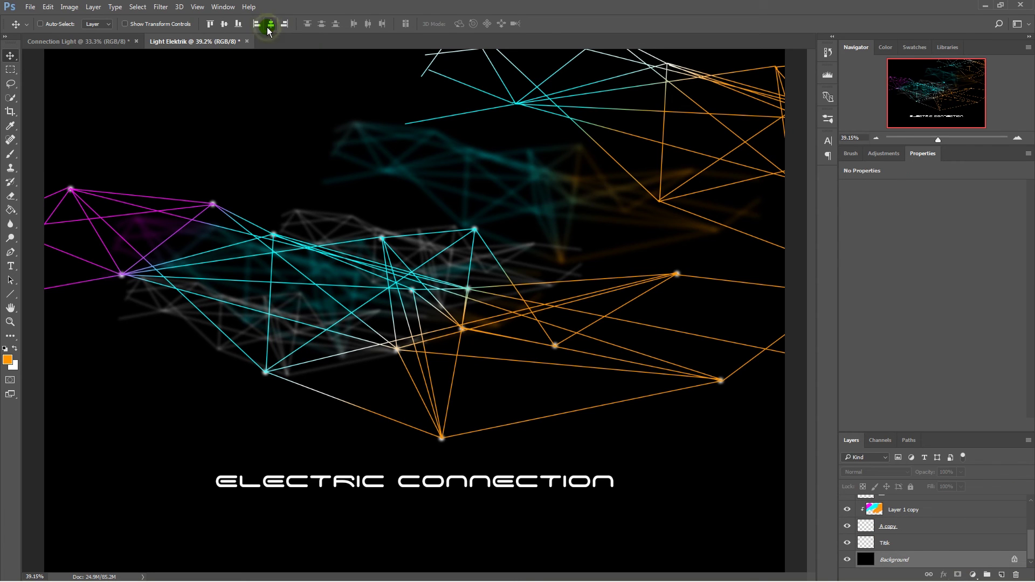
pyautogui.hotkey('ctrl', '-')
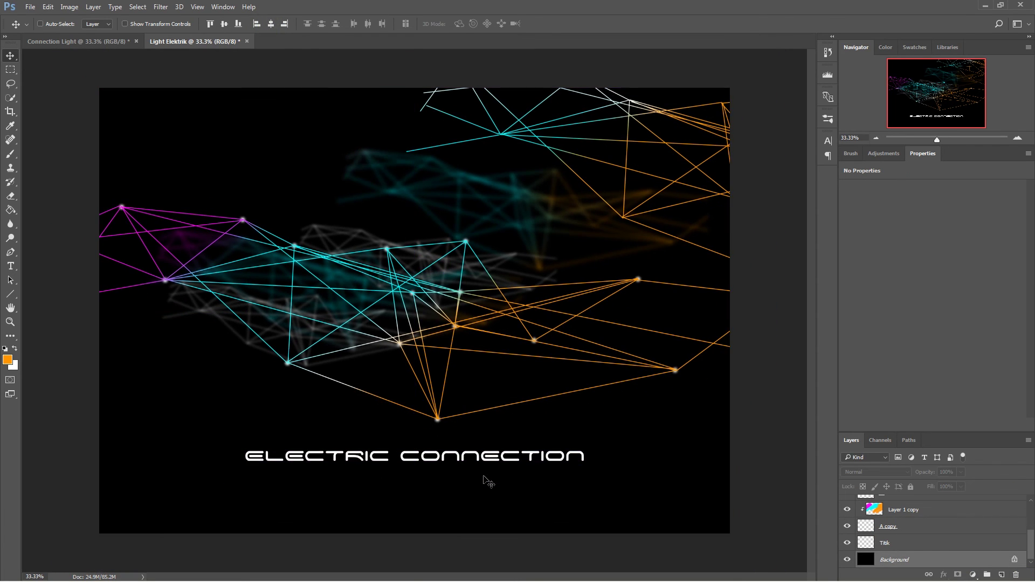
# - Reduce the whole ELECTRIC CONNECTION title to a font size of 18 pt
pyautogui.press('y')
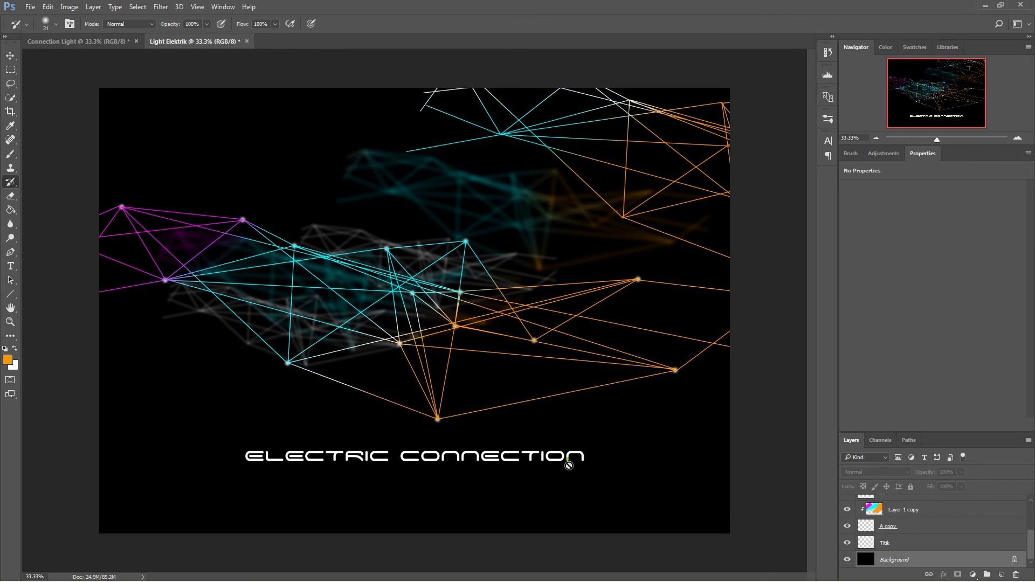
pyautogui.click(926, 510)
pyautogui.press('t')
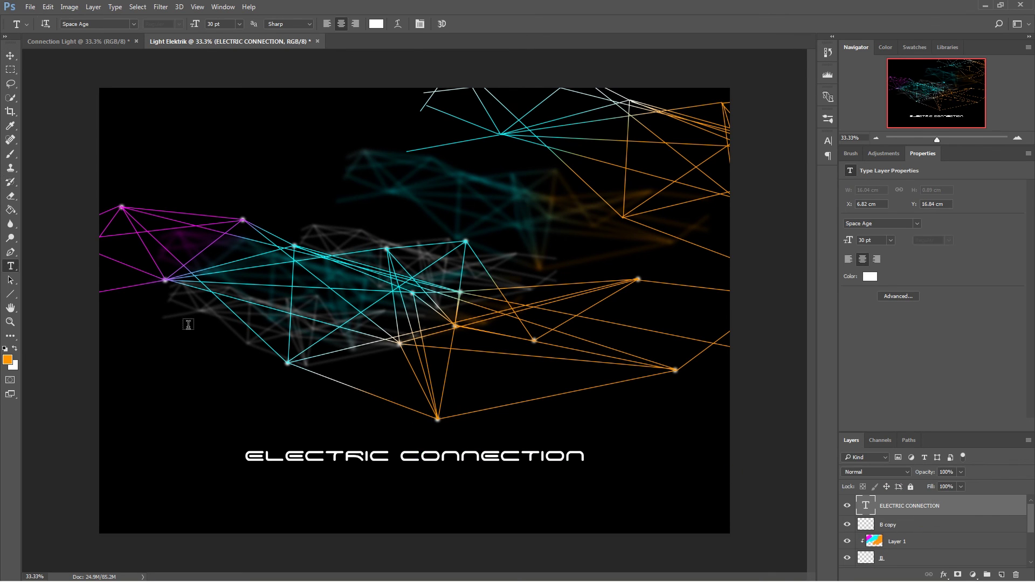
pyautogui.click(407, 459)
pyautogui.hotkey('ctrl', 'a')
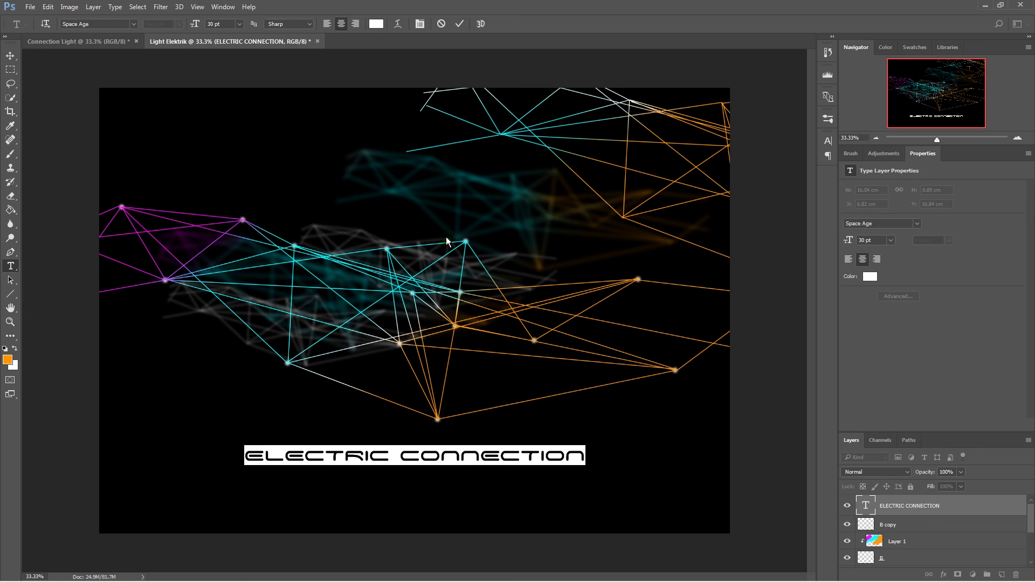
pyautogui.click(380, 27)
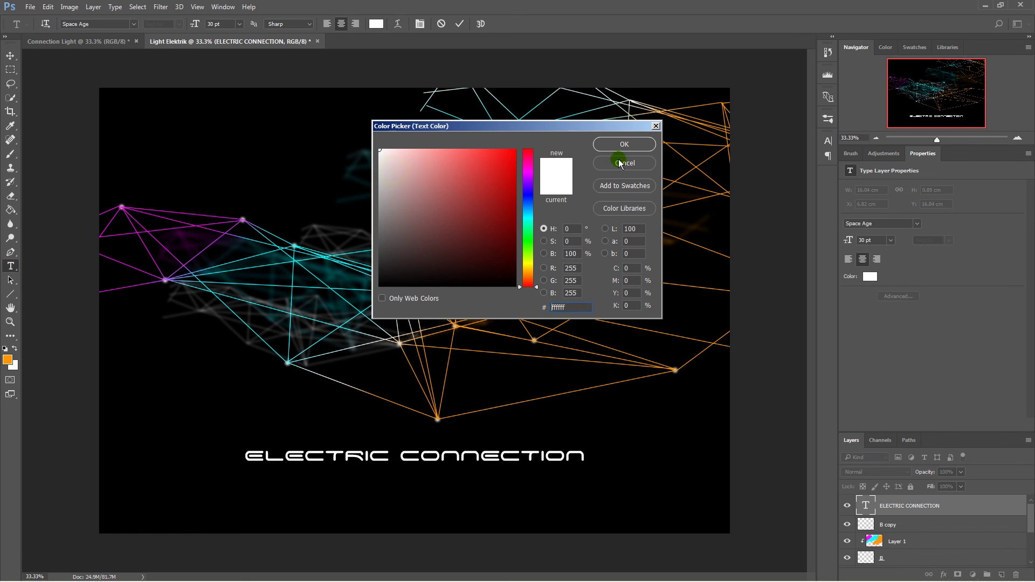
pyautogui.click(624, 145)
pyautogui.click(239, 24)
pyautogui.click(223, 122)
pyautogui.click(459, 24)
pyautogui.press('v')
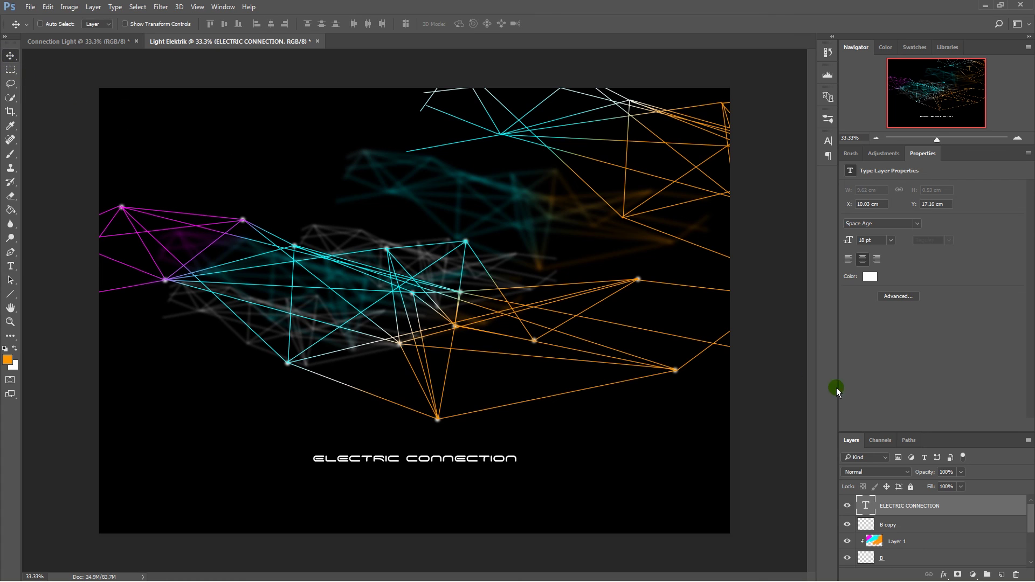